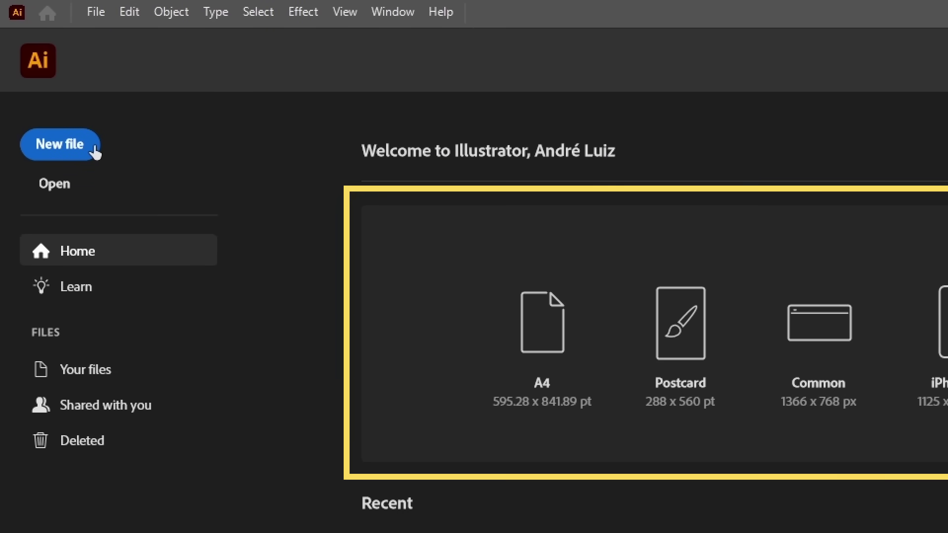
Create a new Web 1920 × 1080 px document in pixels with one artboard and RGB Color.
click(94, 152)
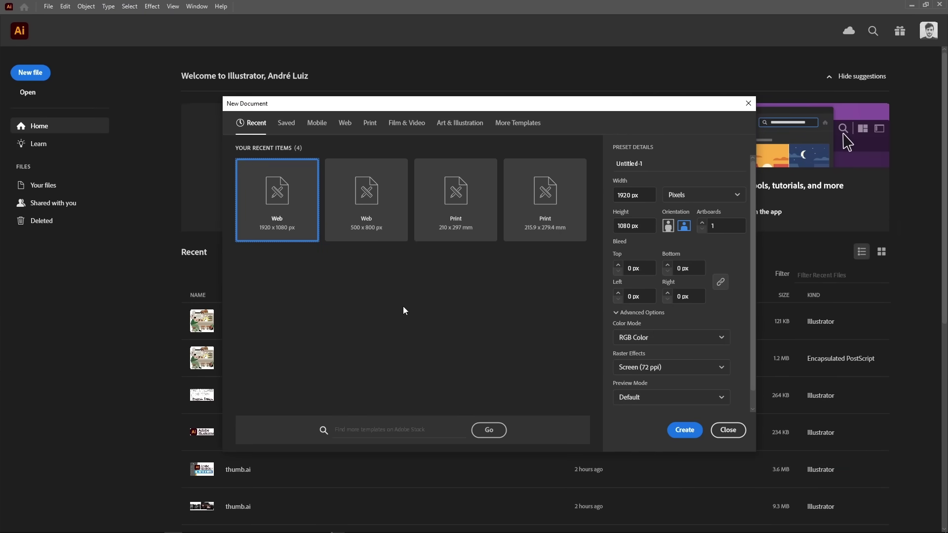
click(642, 195)
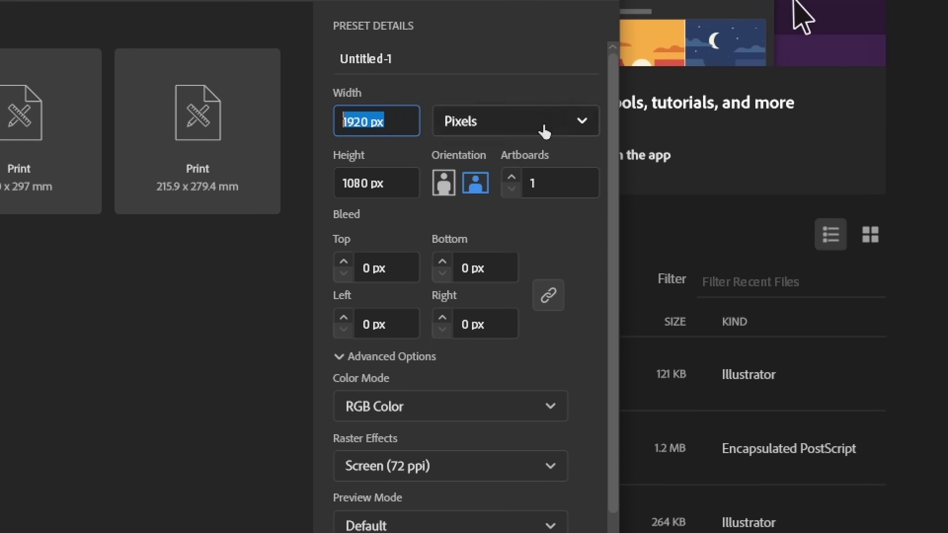
click(544, 131)
click(544, 132)
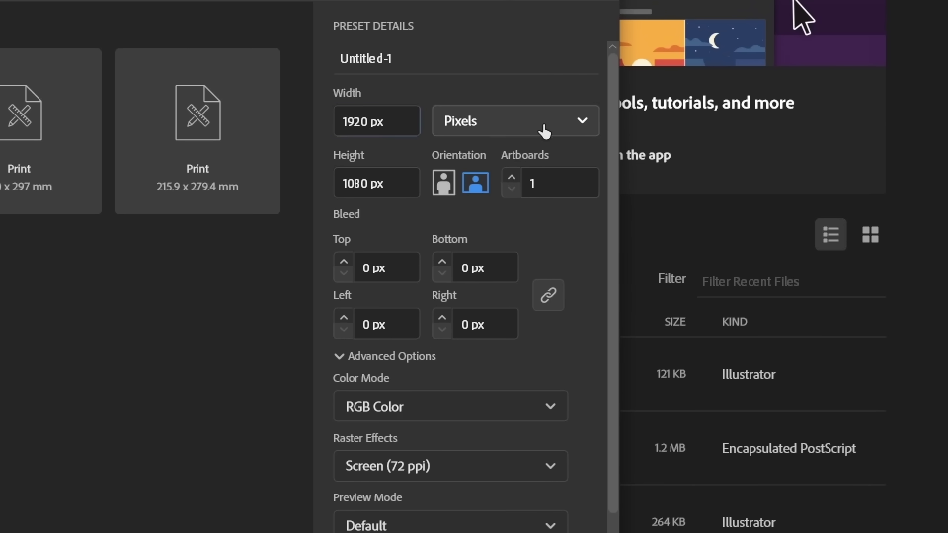
click(534, 184)
click(564, 215)
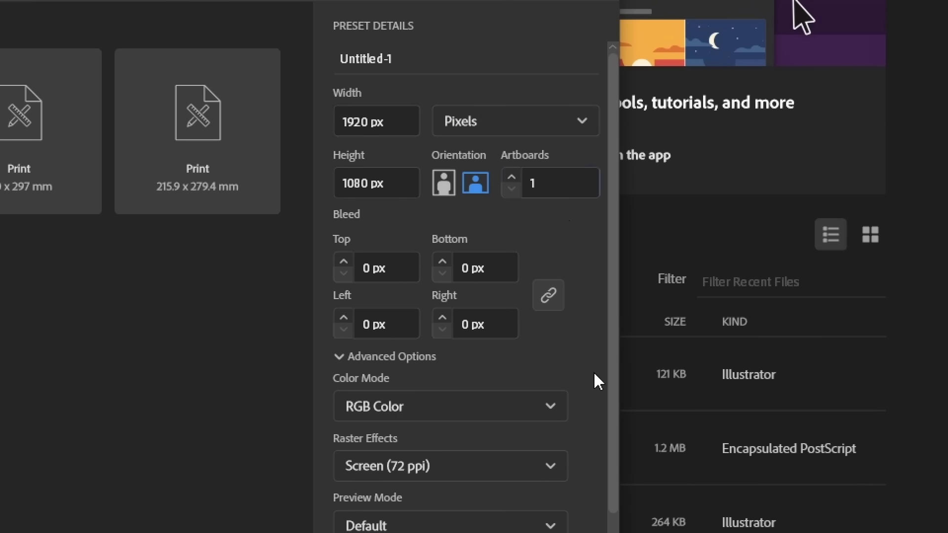
click(559, 415)
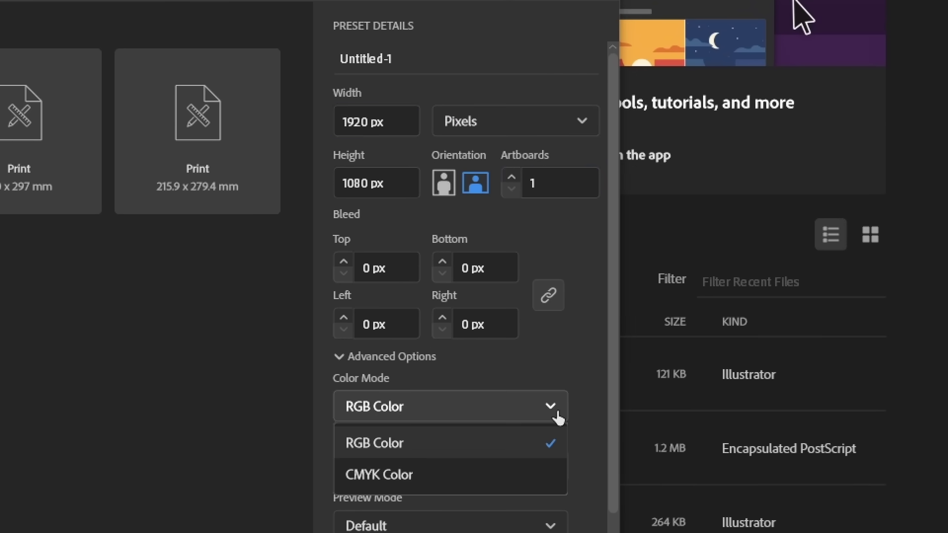
click(493, 449)
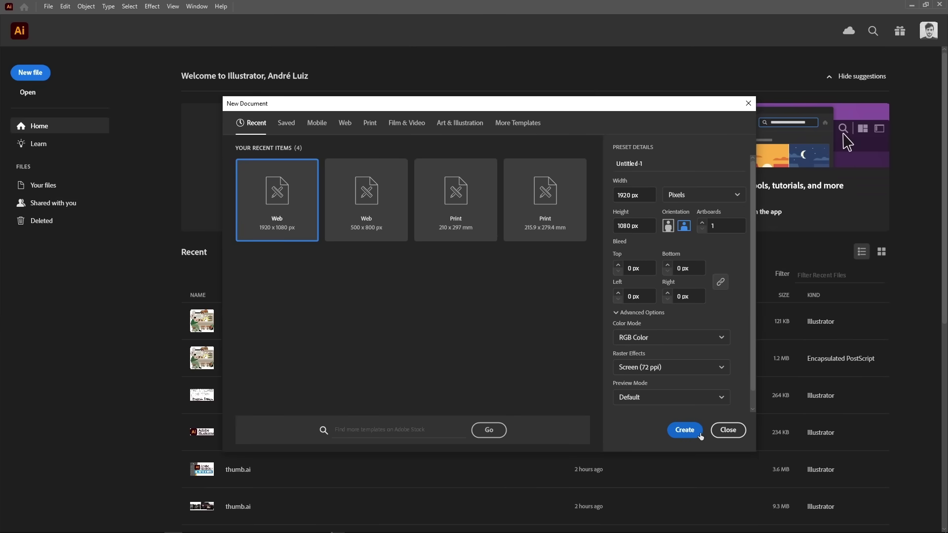
click(699, 434)
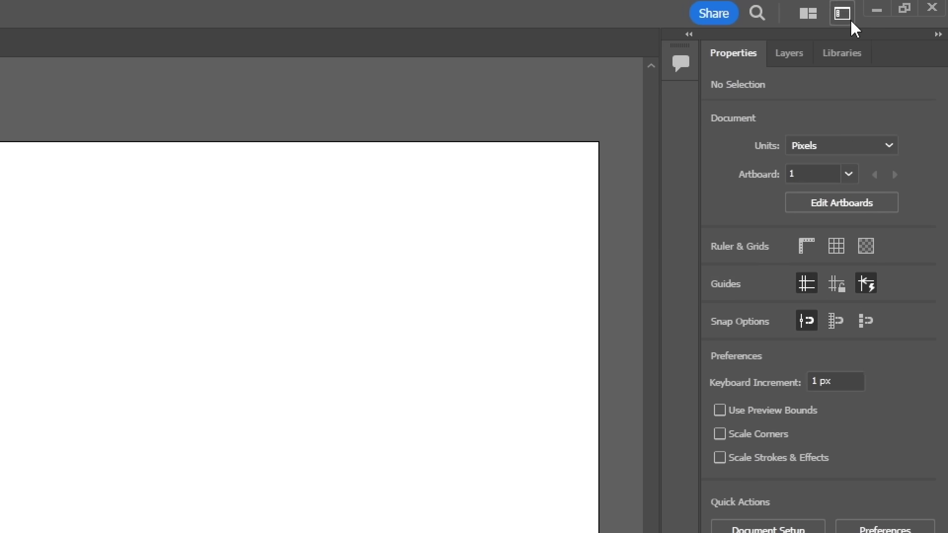
Choose Essentials Classic from the workspace list at the top right.
click(897, 9)
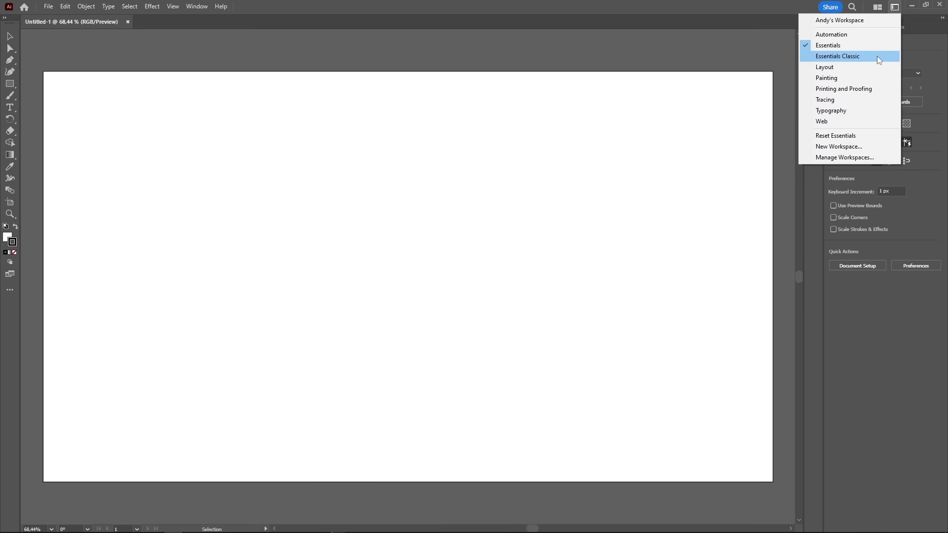
click(877, 55)
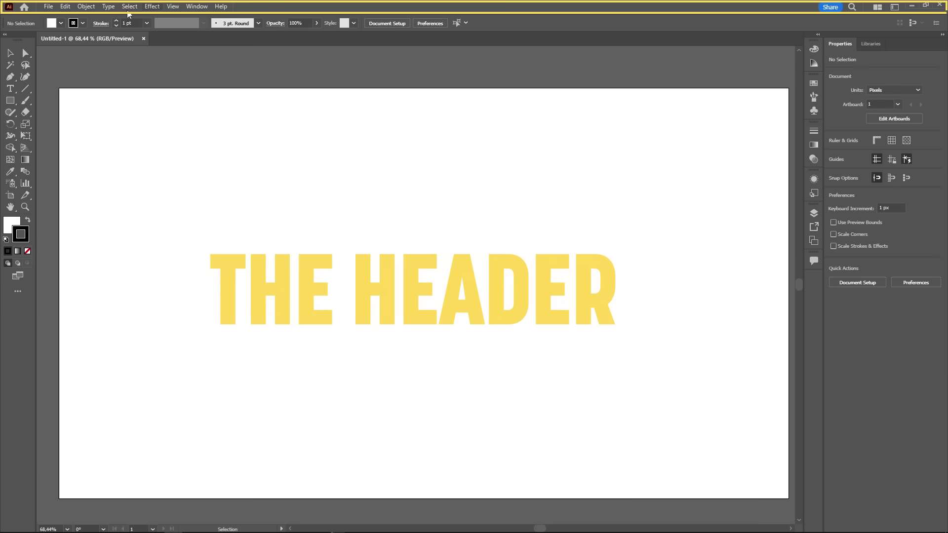
click(49, 7)
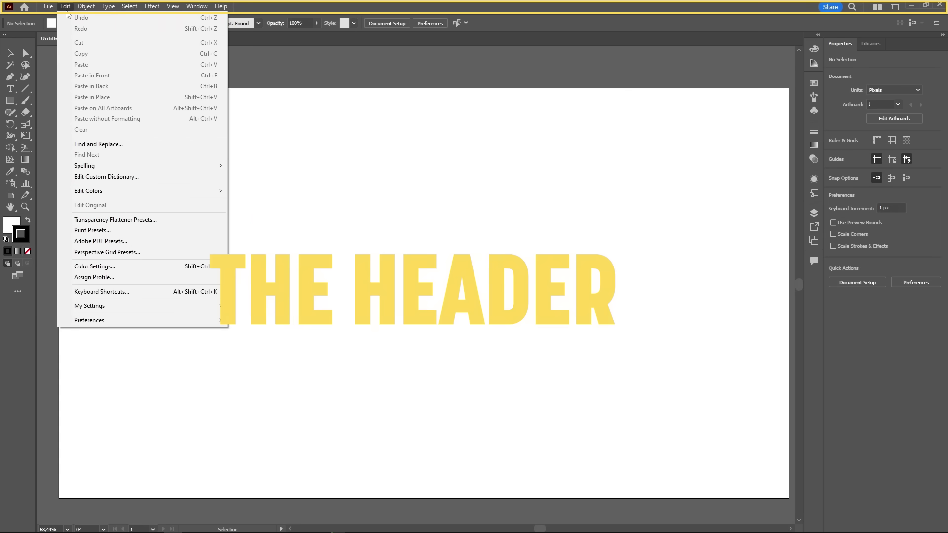
mouse_move(94, 8)
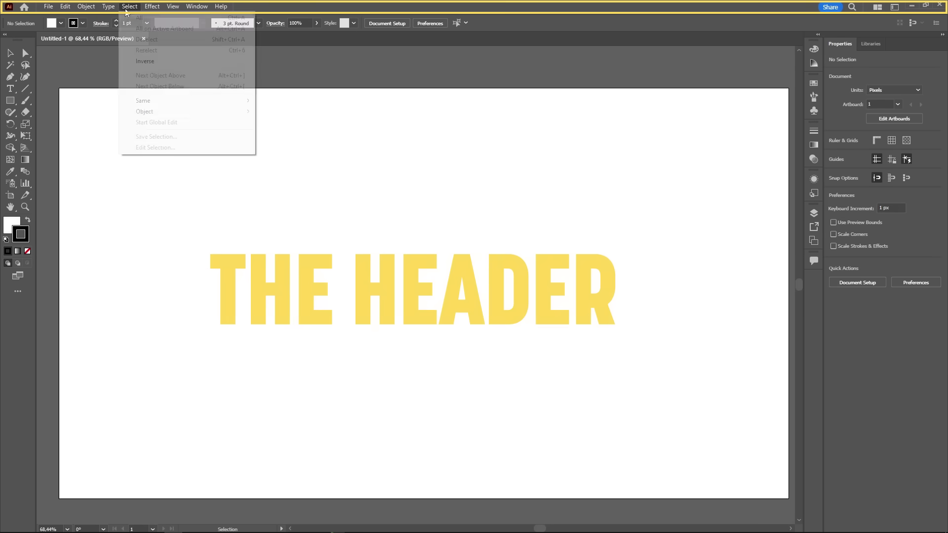
mouse_move(155, 9)
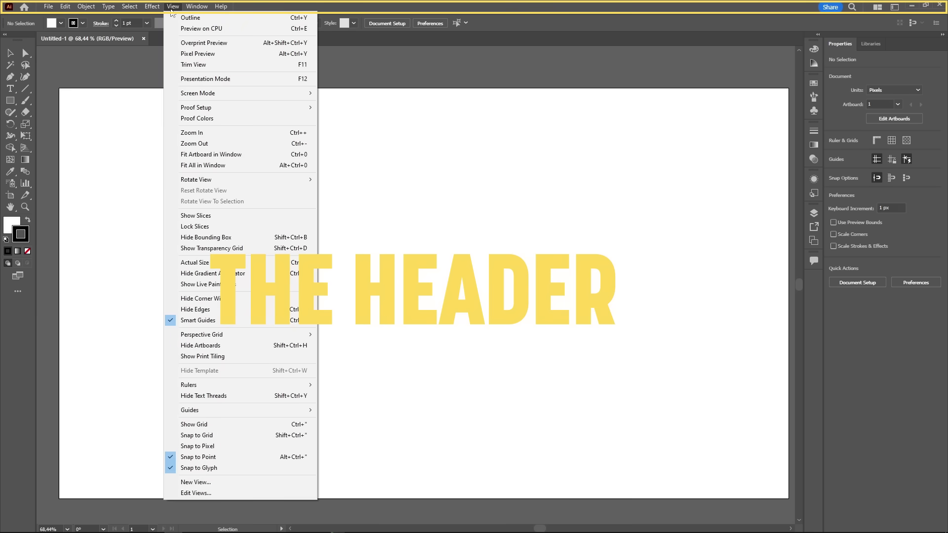
click(246, 8)
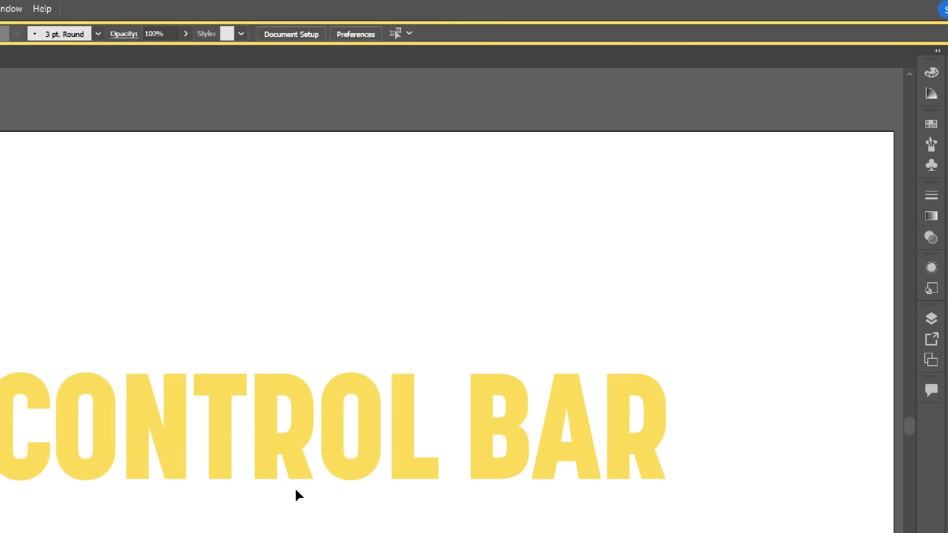
key(t)
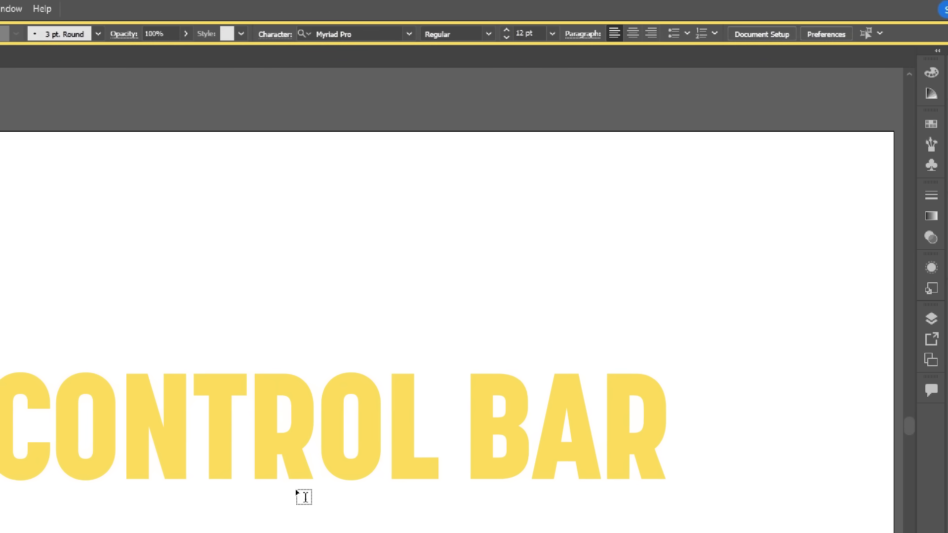
key(v)
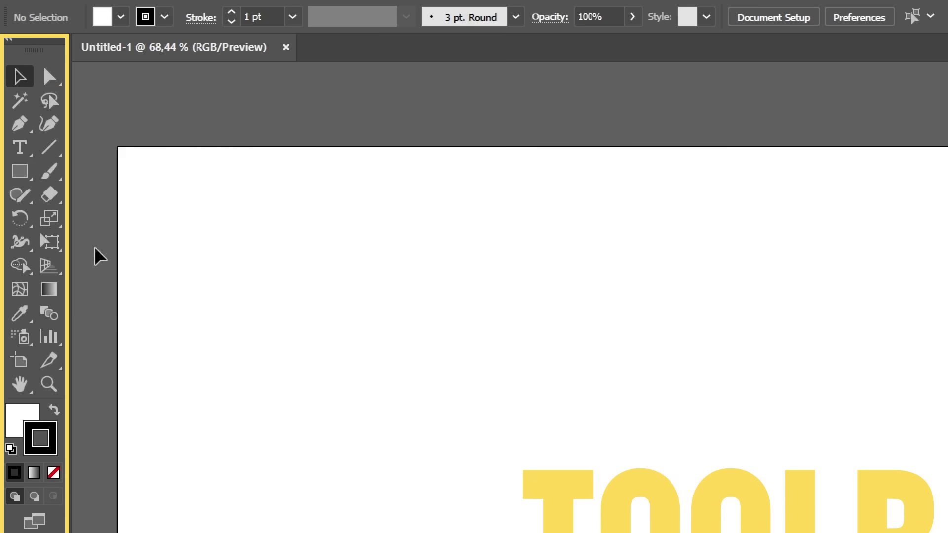
click(24, 177)
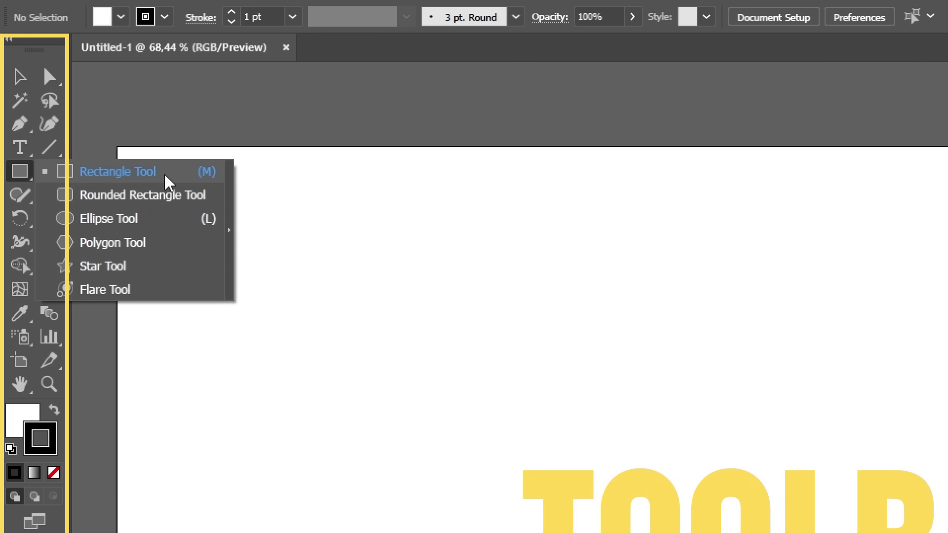
click(20, 79)
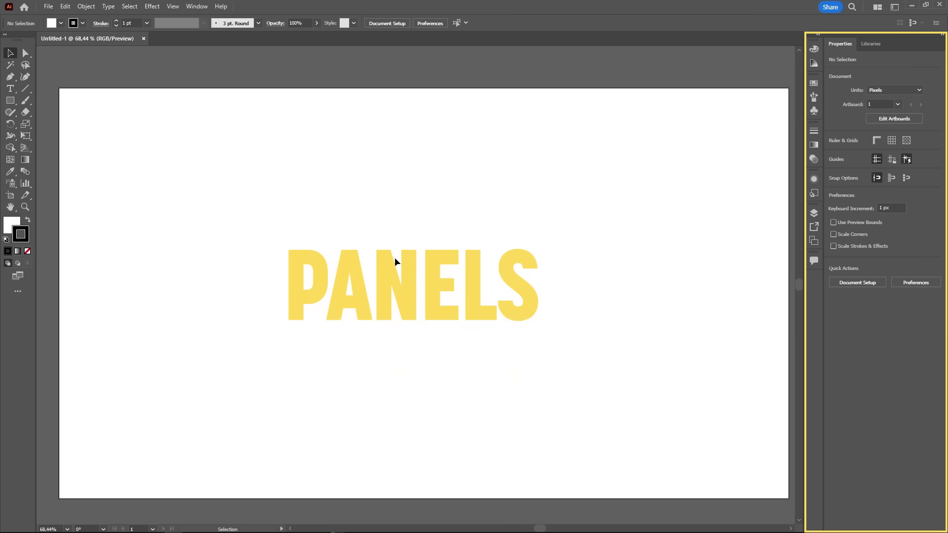
click(814, 48)
click(817, 86)
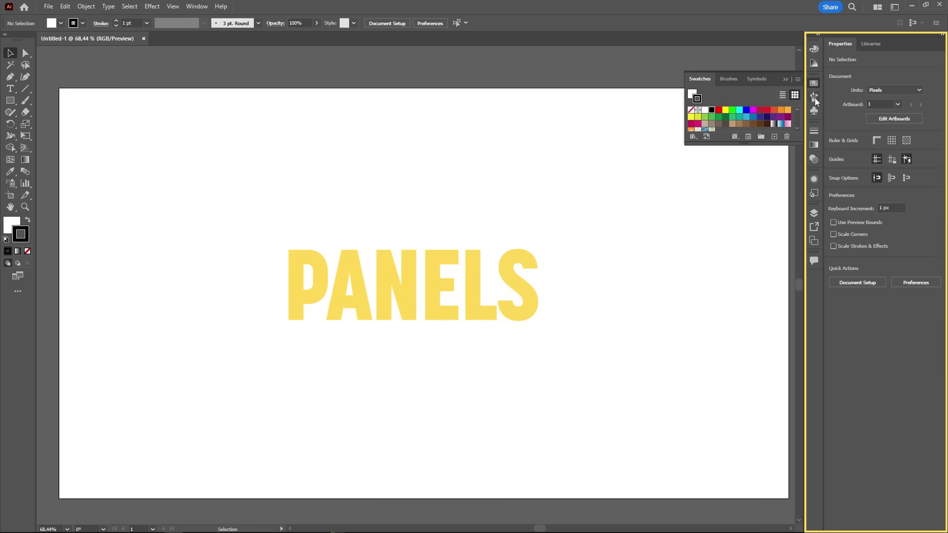
click(816, 145)
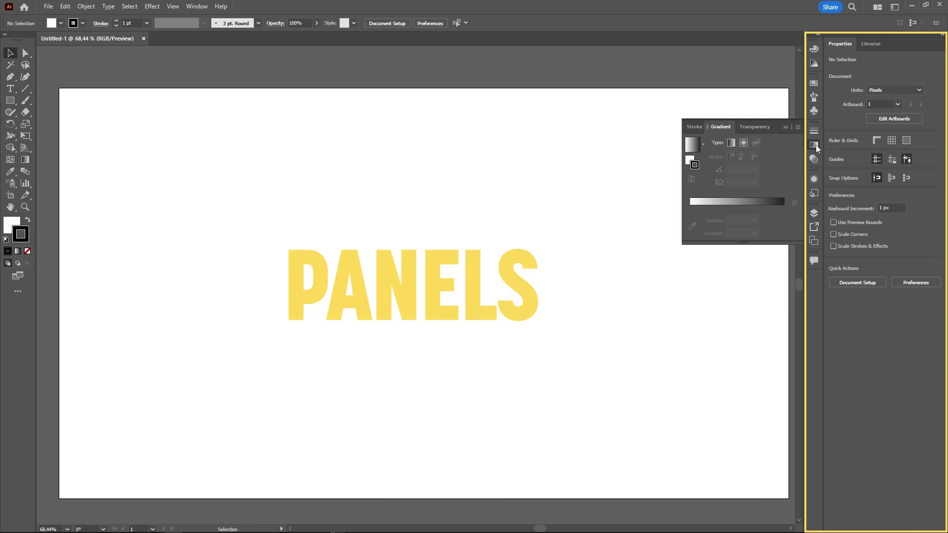
click(816, 180)
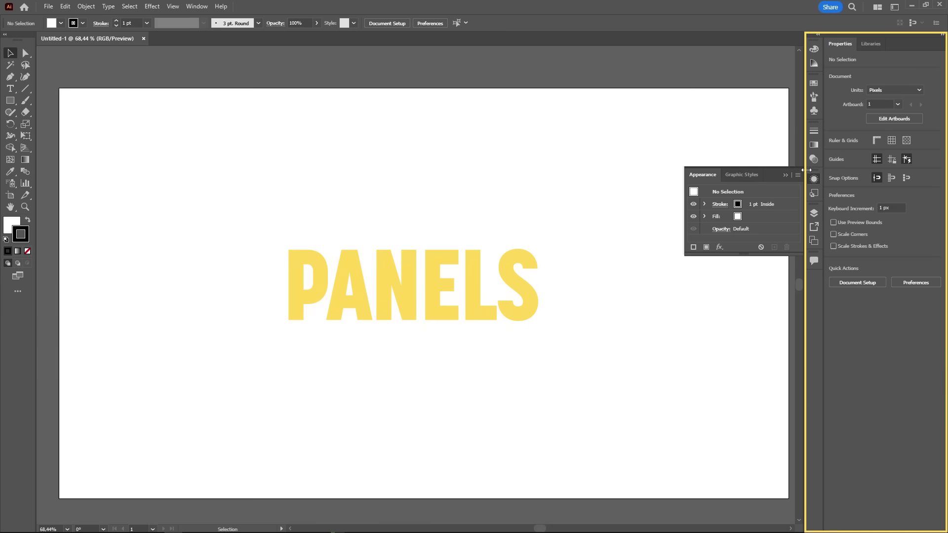
click(815, 177)
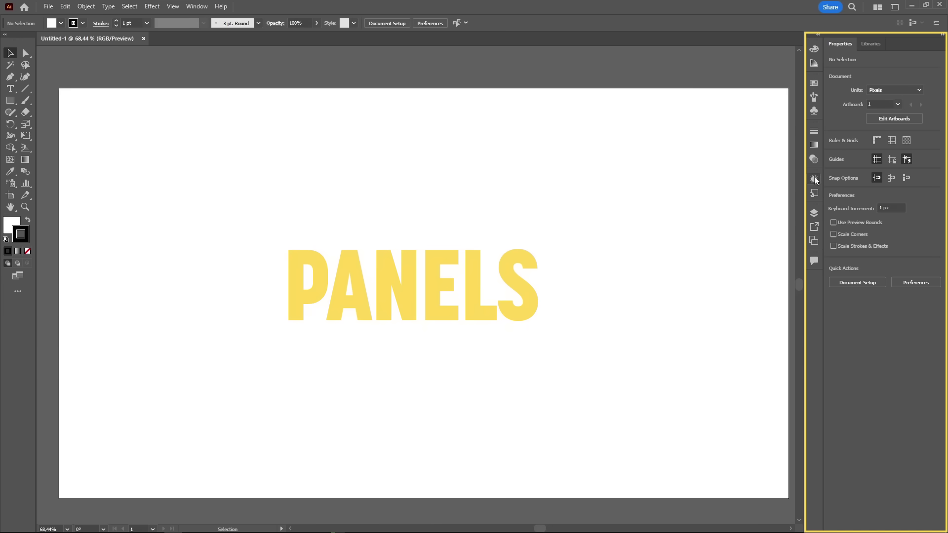
click(204, 7)
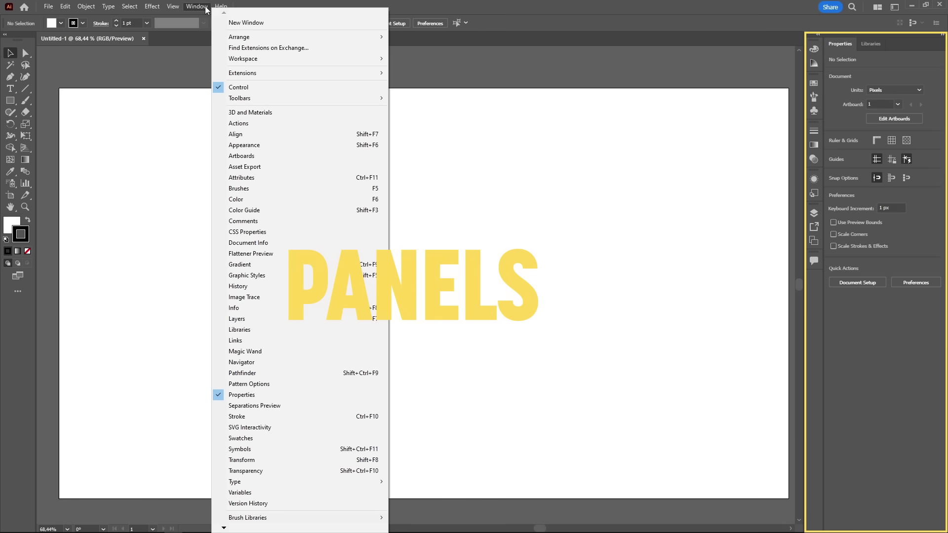
click(206, 8)
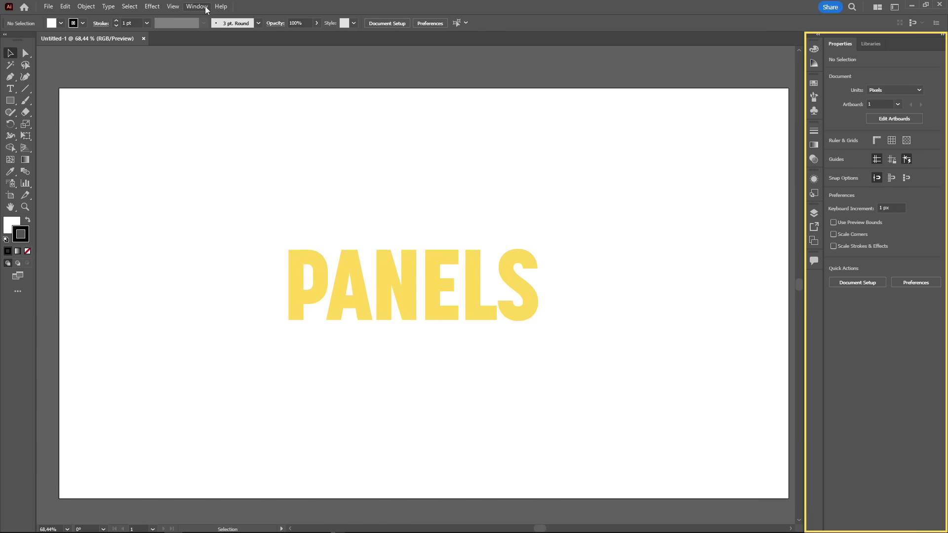
click(819, 36)
click(820, 37)
click(819, 35)
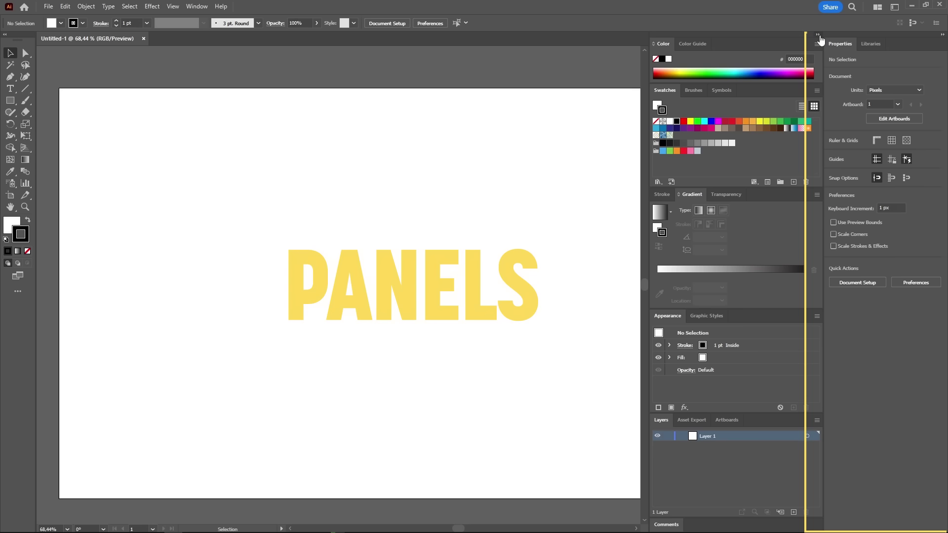
click(820, 36)
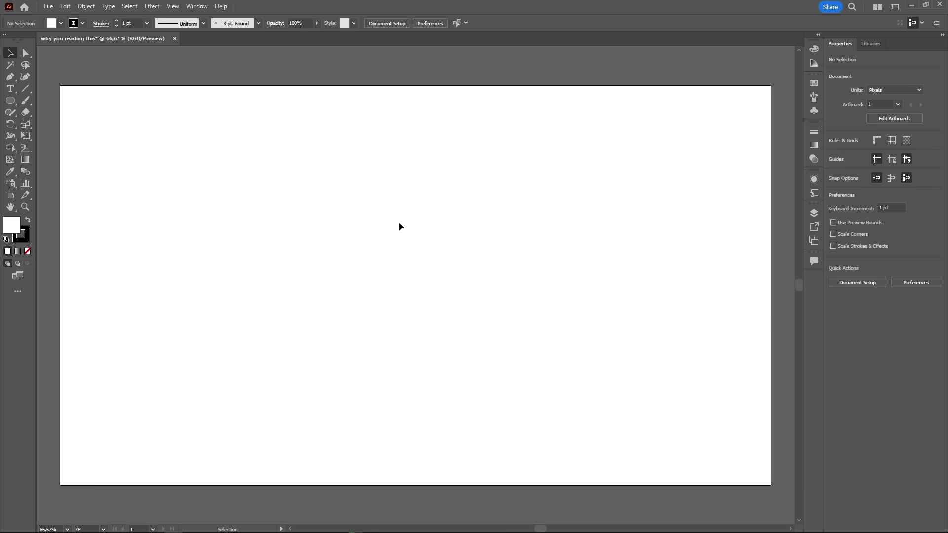
Draw a rectangle in the artboard's upper left with the Rectangle tool.
key(m)
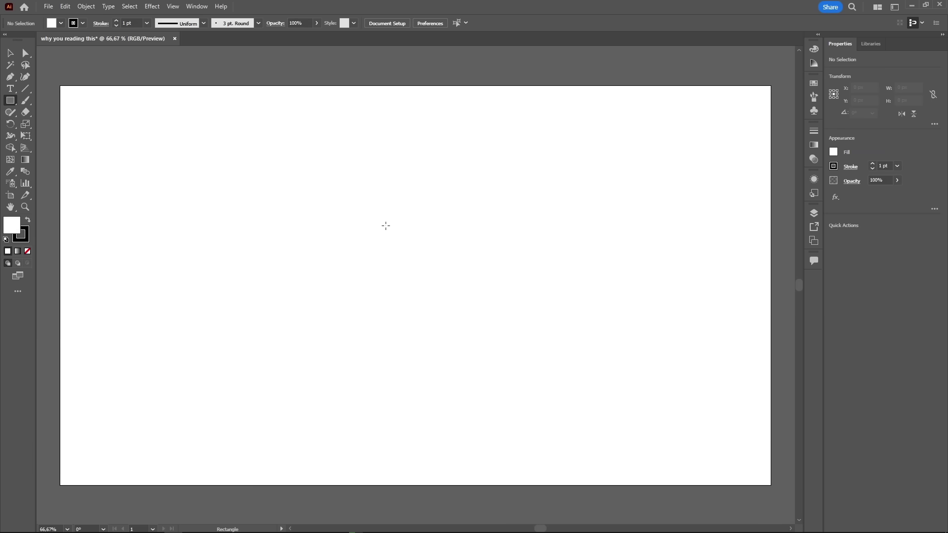
click(11, 101)
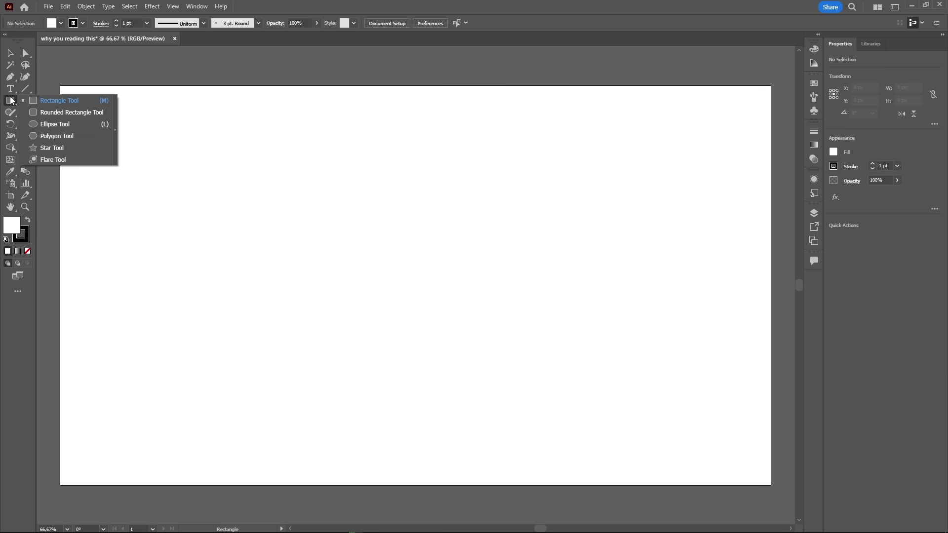
click(72, 103)
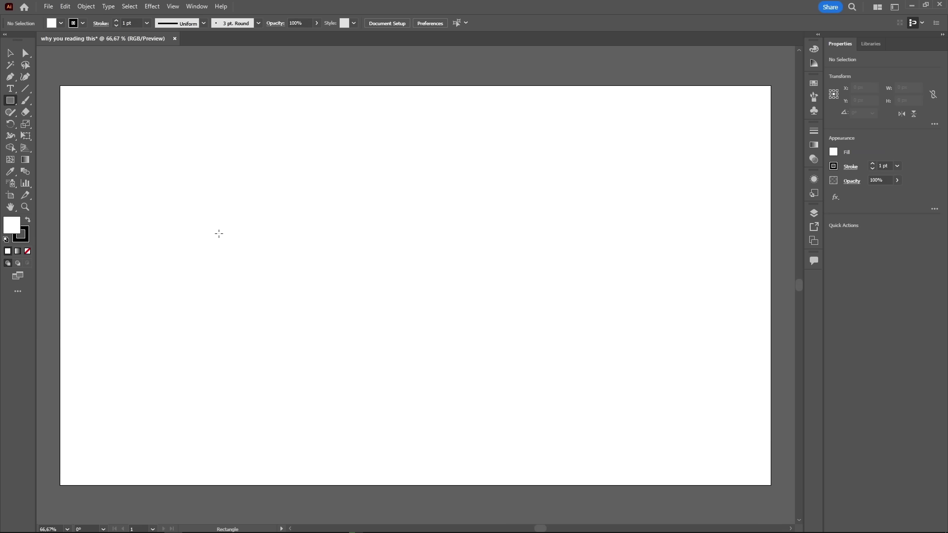
drag(135, 174, 291, 282)
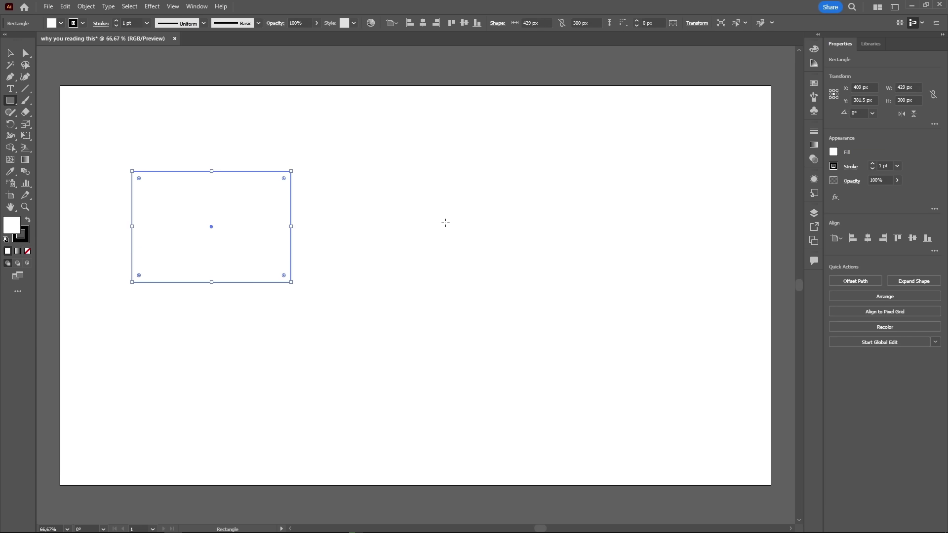
Add an exact 500 × 500 px square, then drag a smaller square near the top centre.
click(429, 250)
text(500)
key(Tab)
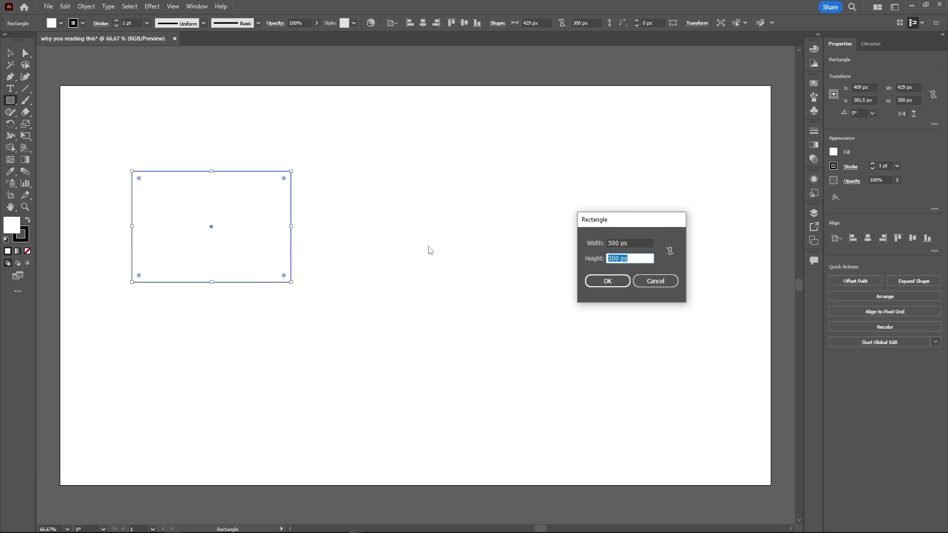
text(500)
key(Tab)
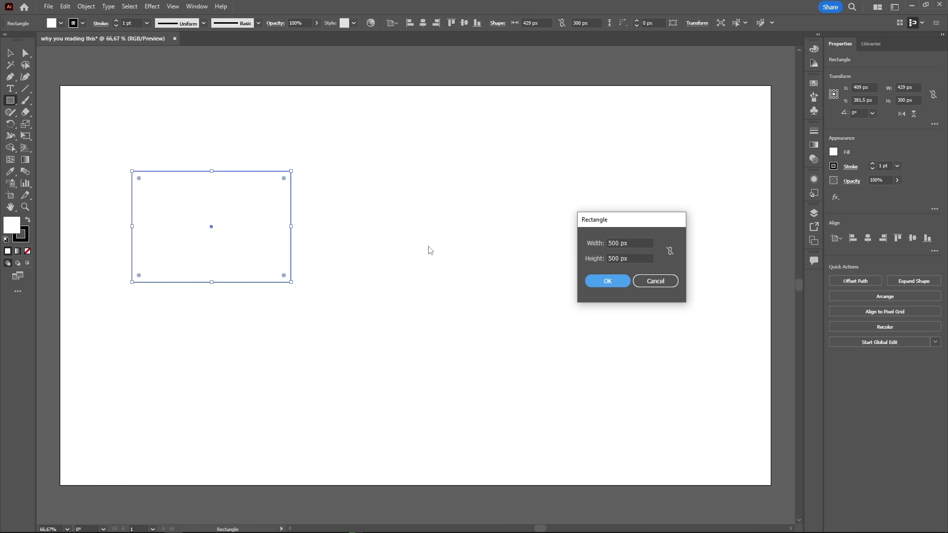
key(Return)
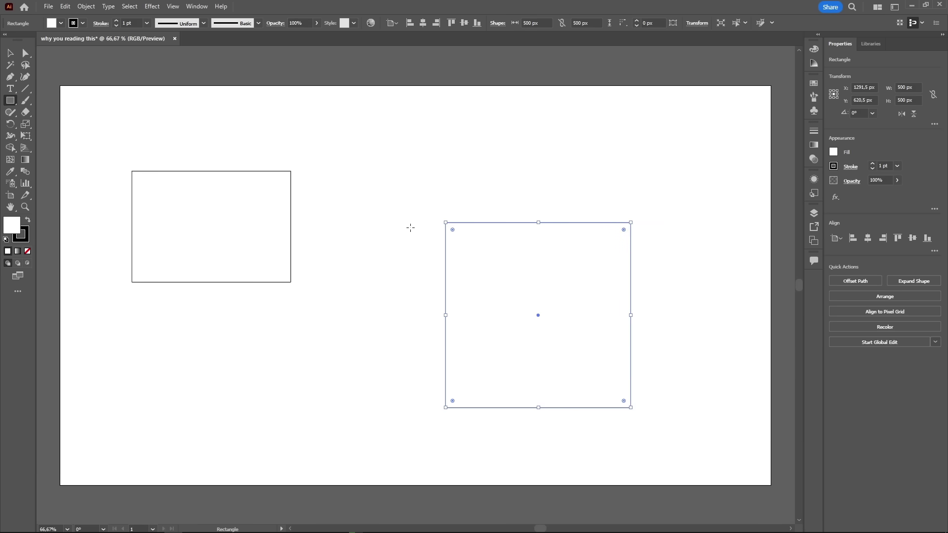
drag(333, 127, 397, 213)
Draw a circle below the small square, toggle Selection and Direct Selection (V/A), then deselect.
key(l)
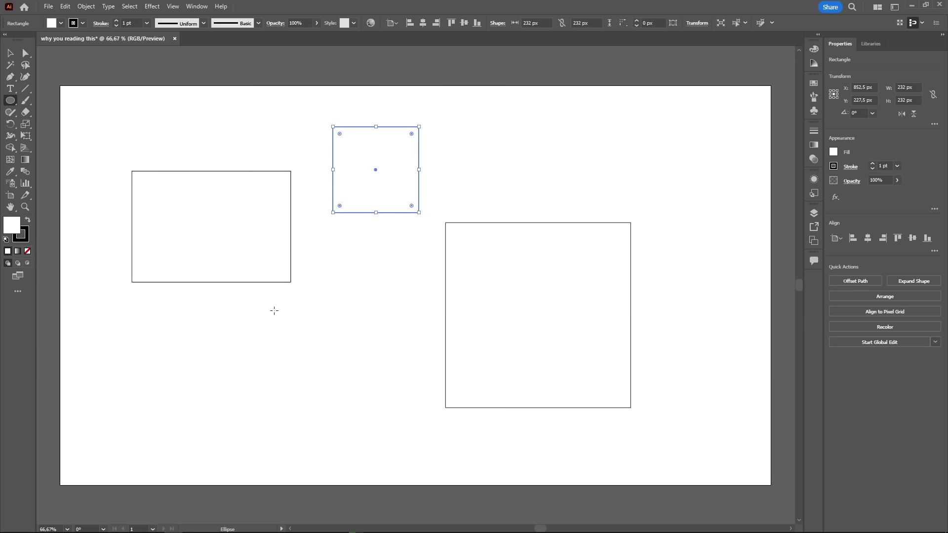
drag(274, 311, 408, 413)
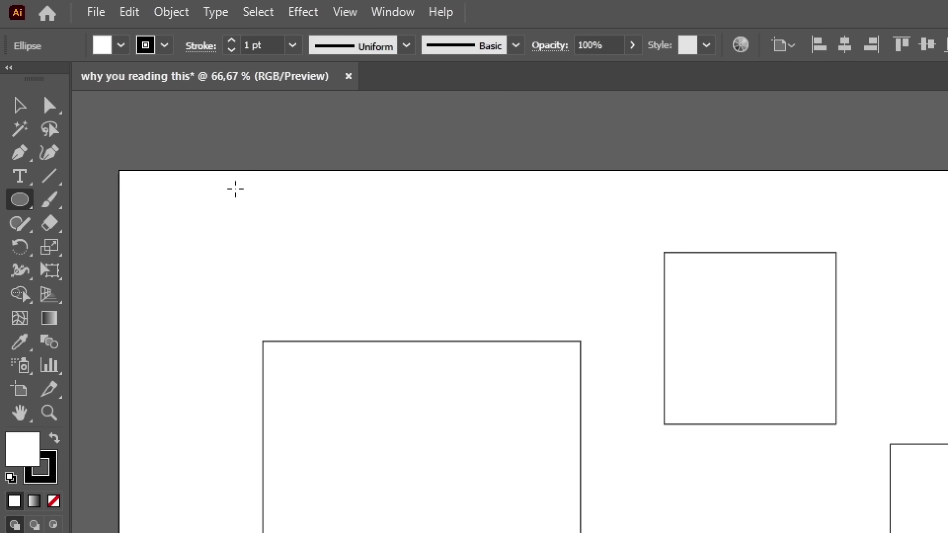
key(v)
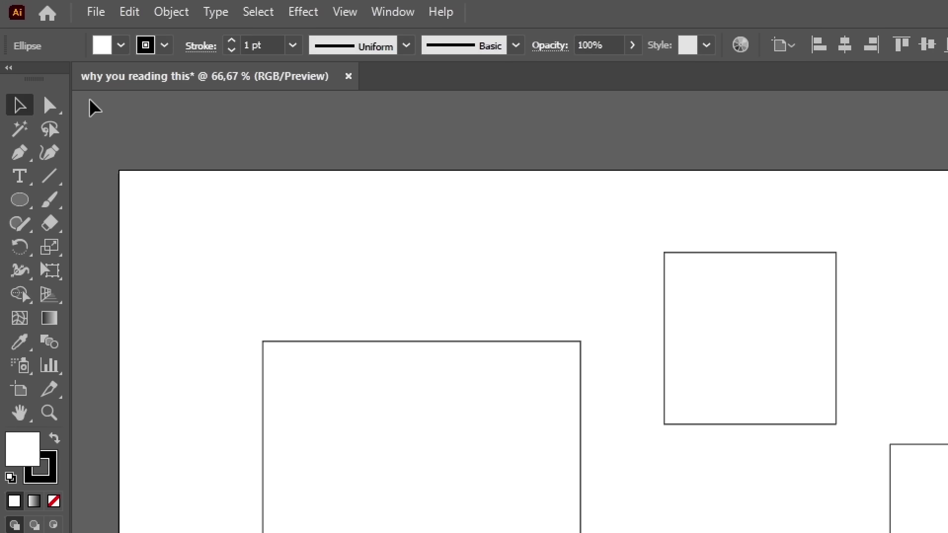
key(a)
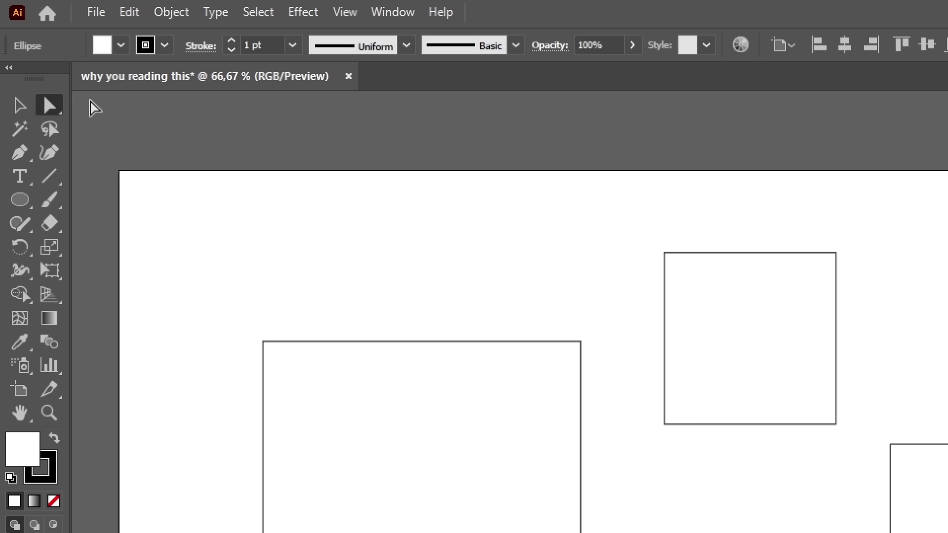
key(v)
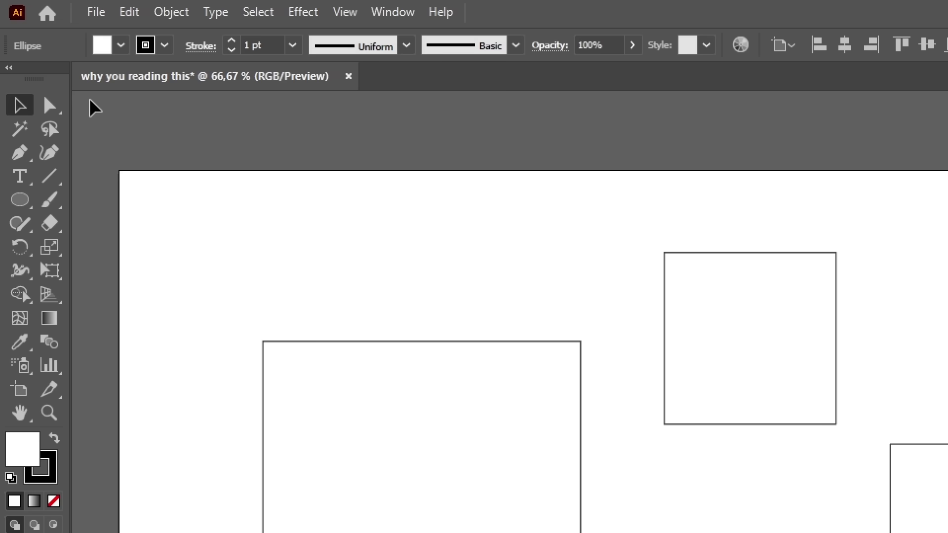
key(a)
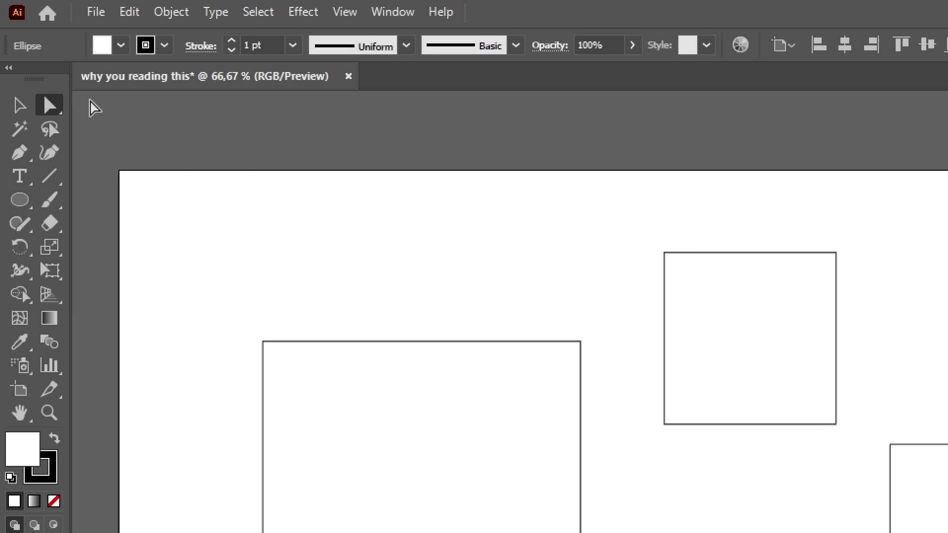
key(v)
click(123, 105)
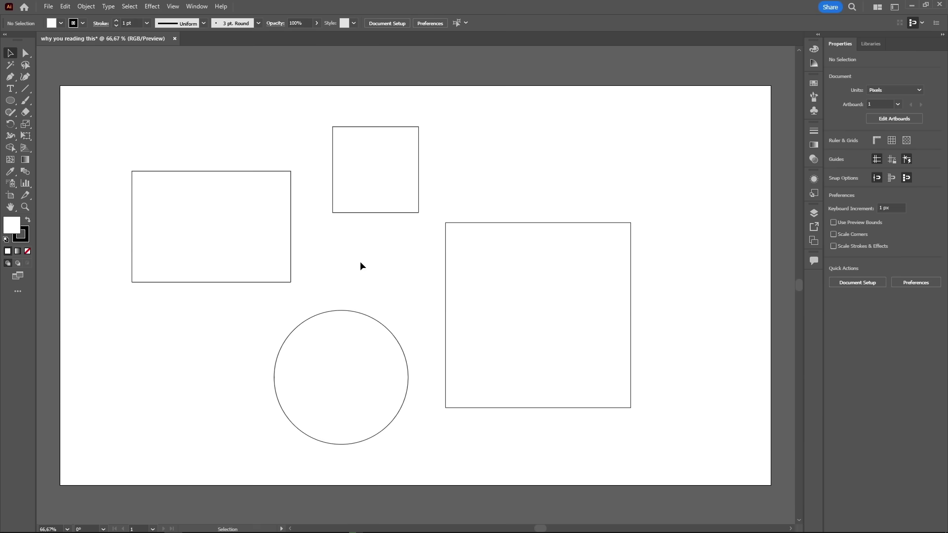
Move the left rectangle up and left, then rotate it into a tilt.
click(217, 225)
drag(245, 225, 223, 210)
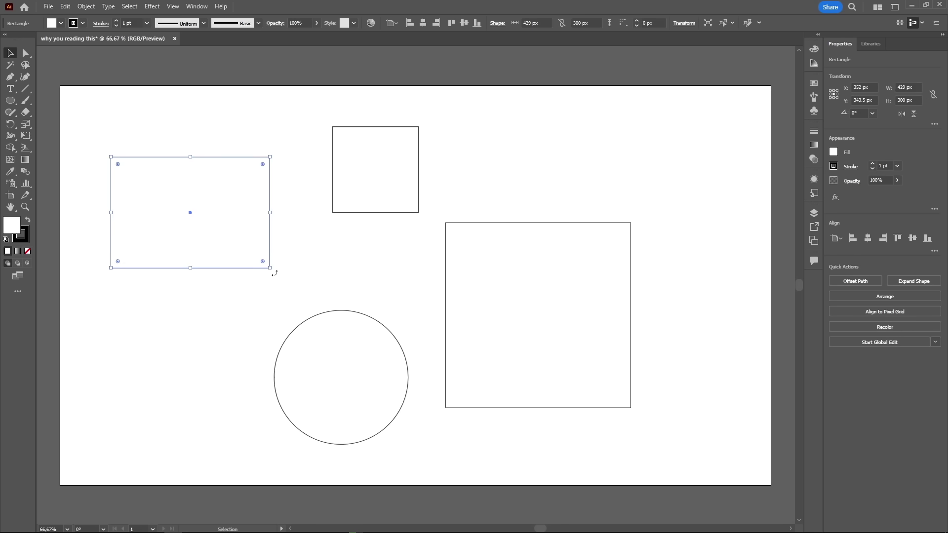
drag(274, 273, 296, 224)
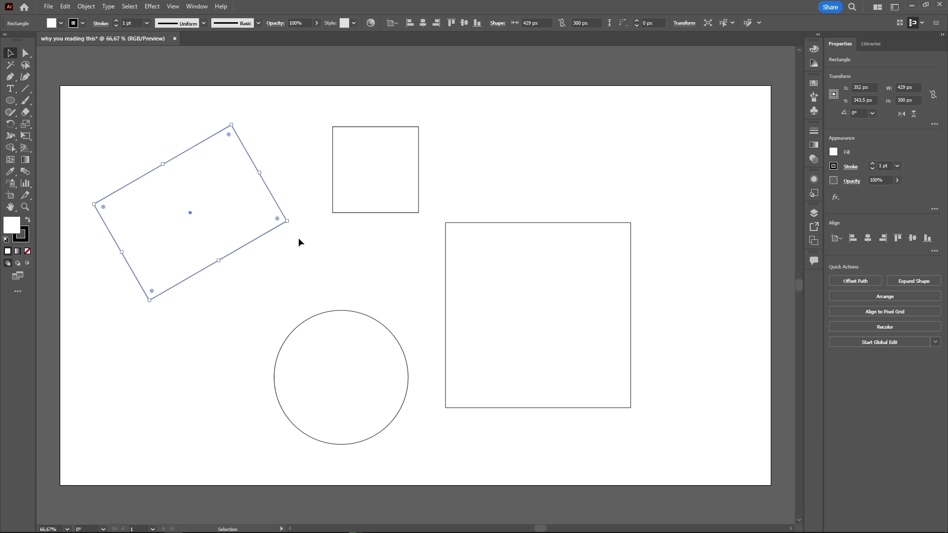
Shrink the small square slightly and place a copy of it to its right.
click(382, 179)
drag(420, 214, 413, 236)
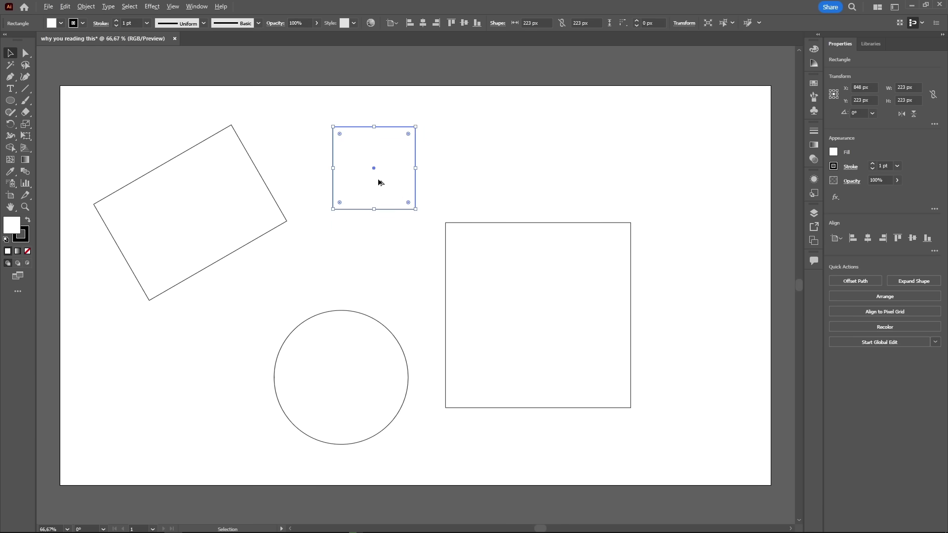
drag(381, 182, 570, 167)
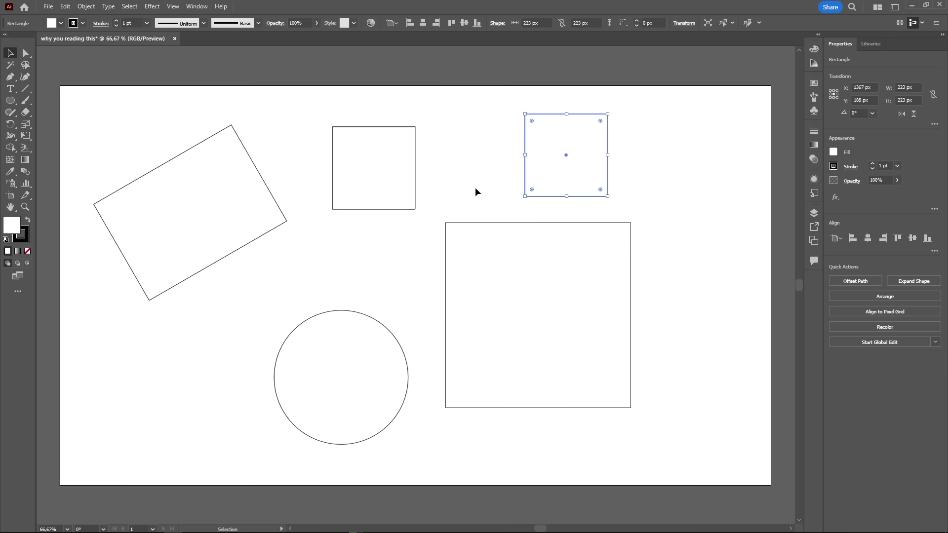
click(476, 189)
key(a)
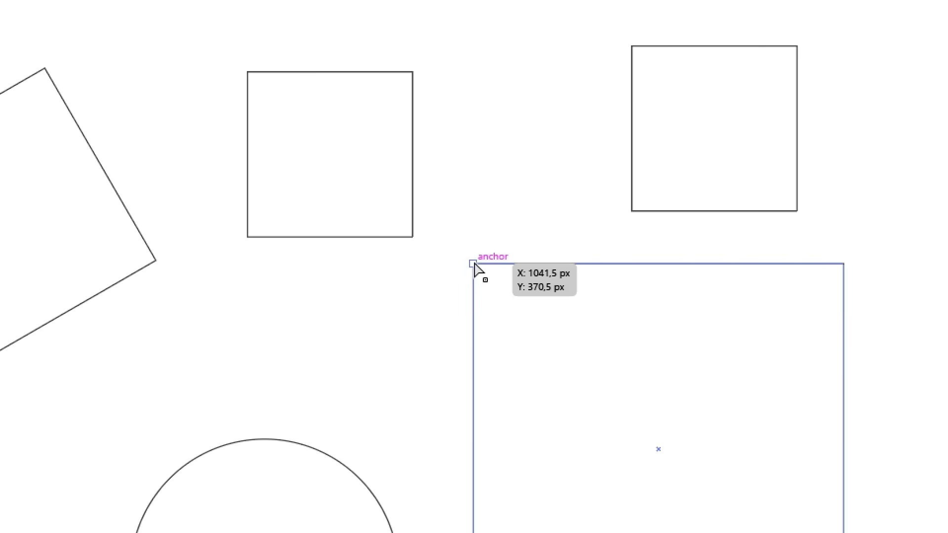
Select the large square's top-left anchor, then the circle's top anchor point.
click(473, 264)
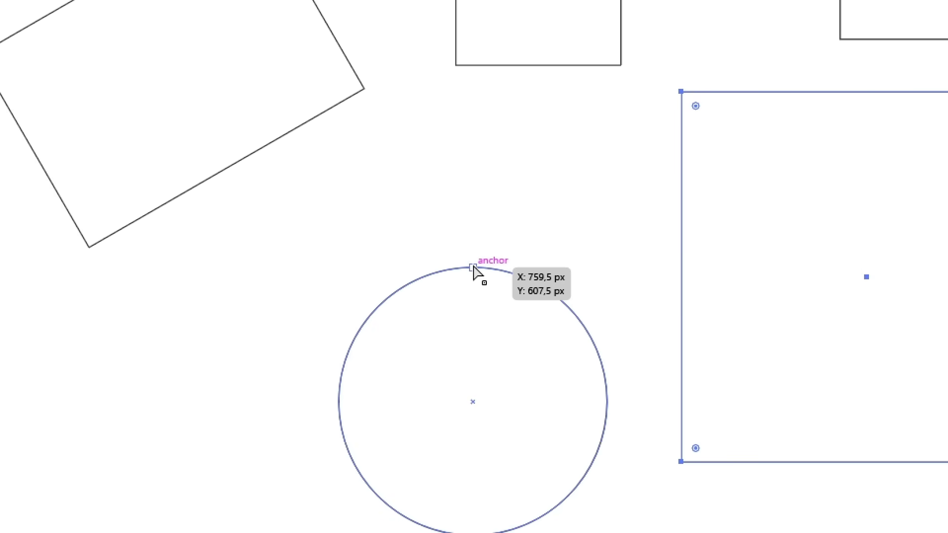
click(75, 439)
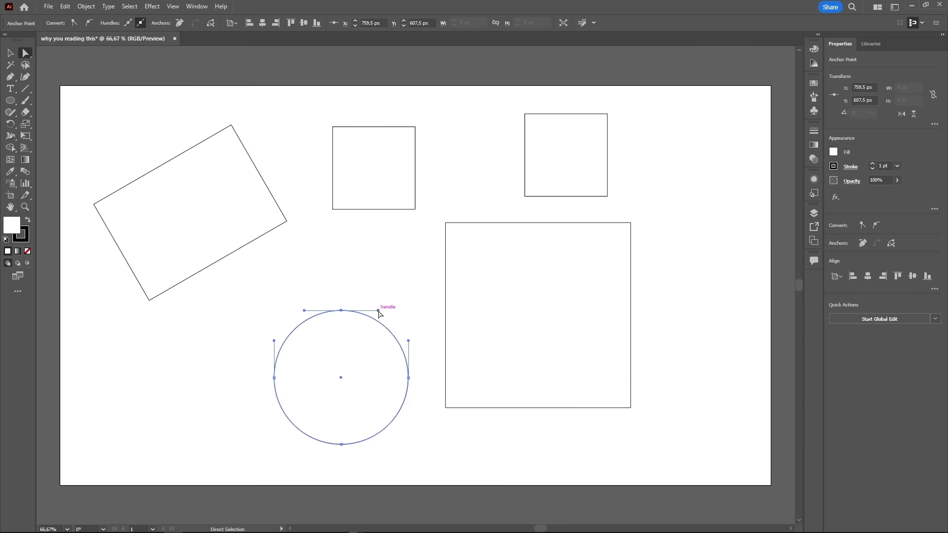
Select all the shapes with Ctrl+A and delete them.
click(386, 269)
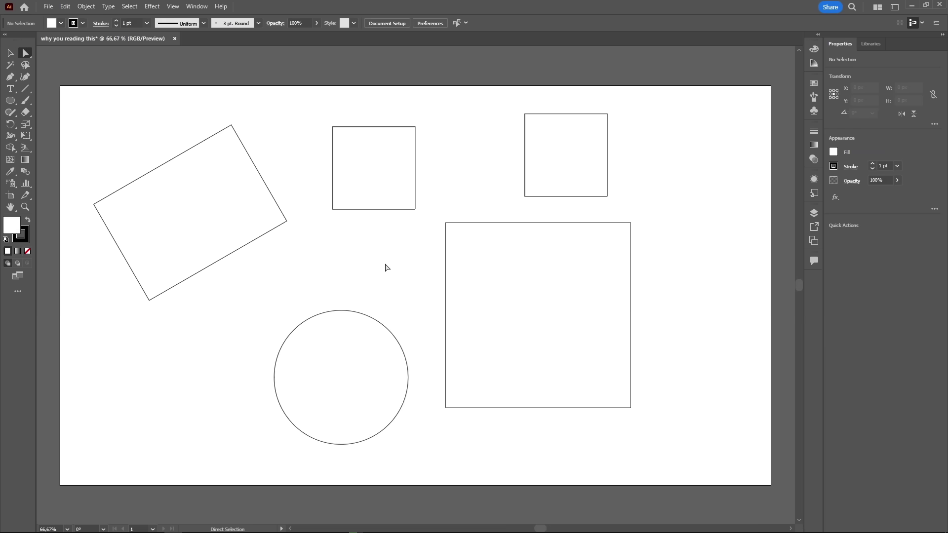
key(ctrl+a)
key(Delete)
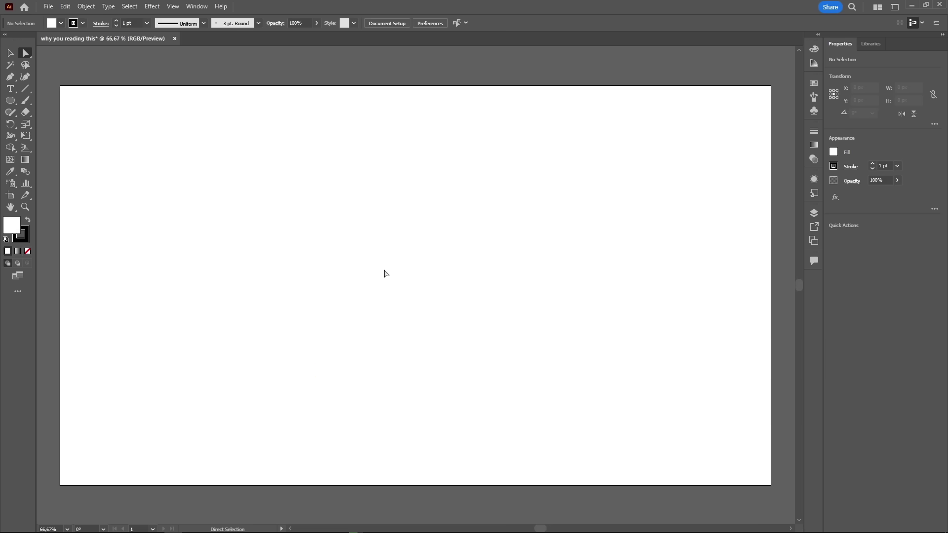
Draw a large 651 px circle and reshape its top anchor and upper-right curve.
key(l)
drag(296, 179, 537, 348)
key(a)
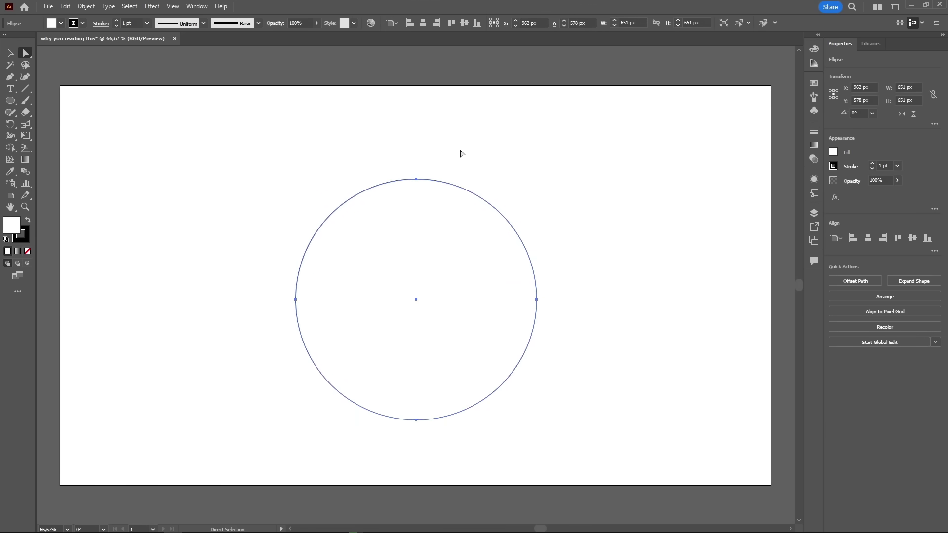
click(460, 153)
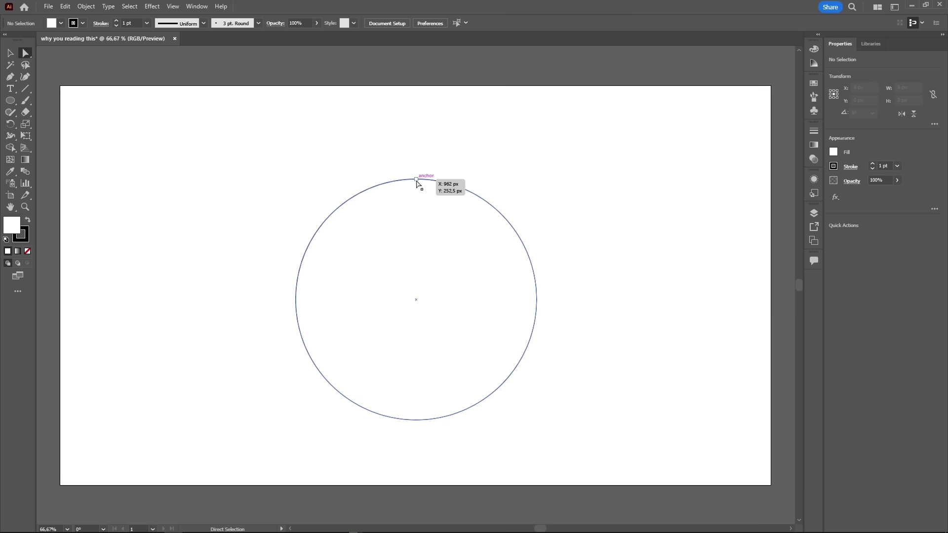
mouse_move(416, 181)
mouse_down()
mouse_move(422, 151)
mouse_move(448, 176)
mouse_move(398, 184)
mouse_move(417, 128)
mouse_move(444, 186)
mouse_move(413, 191)
mouse_move(410, 181)
mouse_up()
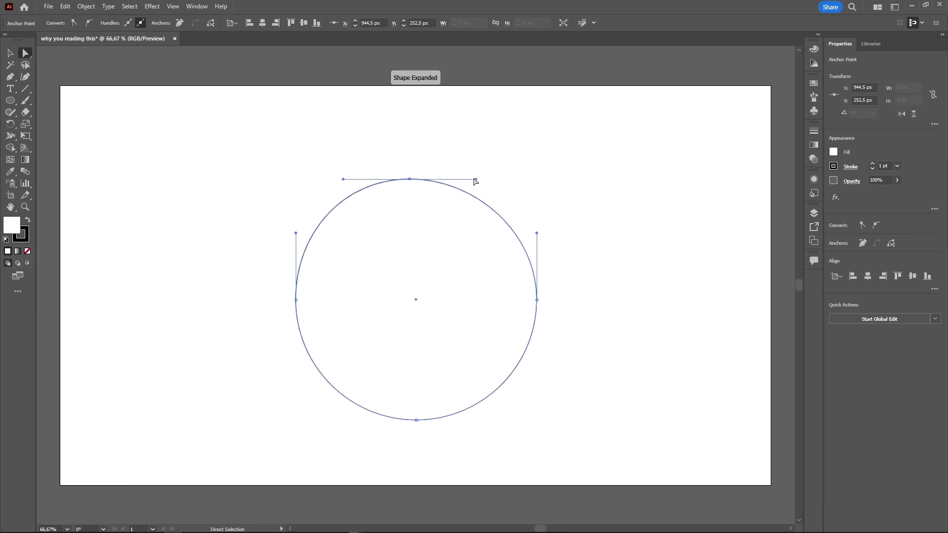
mouse_move(476, 179)
mouse_down()
mouse_move(494, 150)
mouse_move(502, 185)
mouse_move(613, 124)
mouse_move(524, 161)
mouse_move(474, 201)
mouse_move(482, 166)
mouse_up()
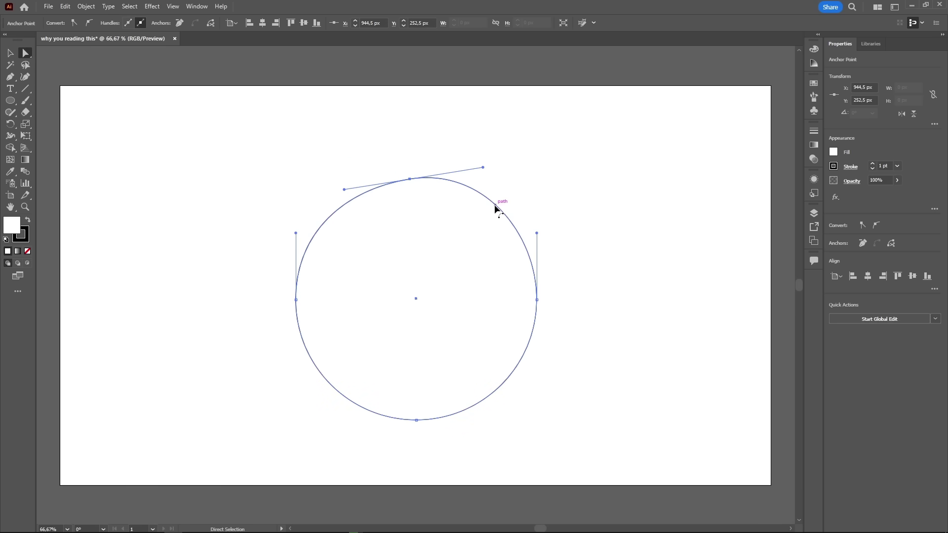
drag(494, 204, 472, 222)
Select the reshaped circle as a whole object and delete it.
click(535, 182)
key(v)
key(Delete)
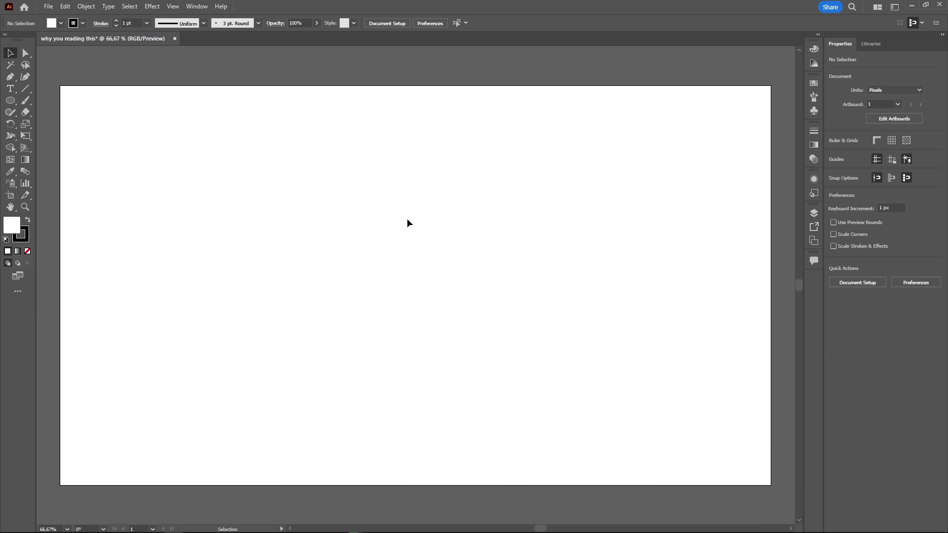
Start a Pen path with straight segments across the top, right side and bottom.
key(p)
click(230, 219)
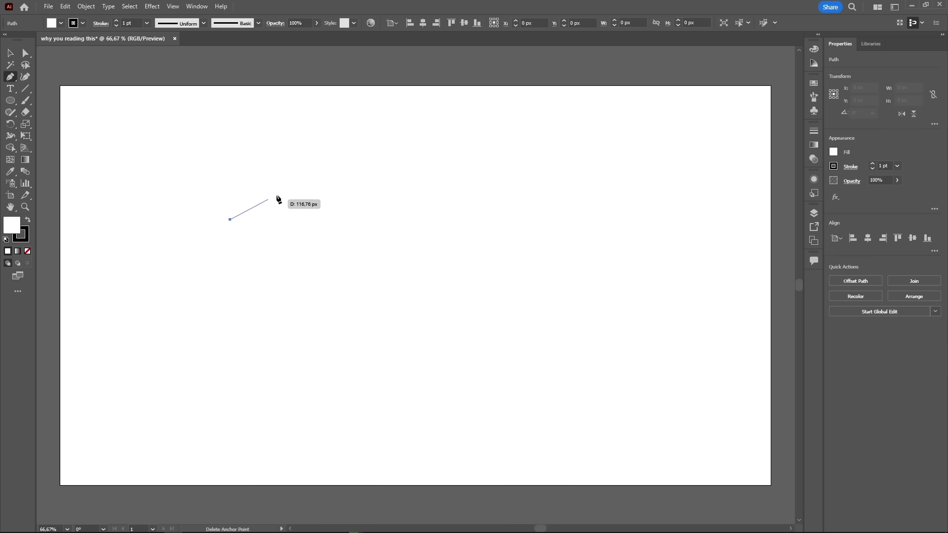
click(345, 156)
click(521, 183)
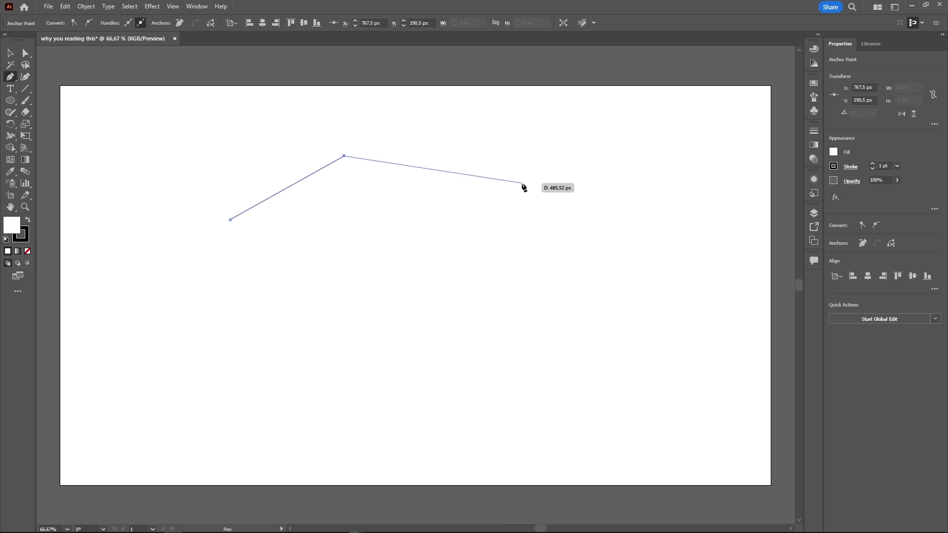
click(597, 285)
click(532, 375)
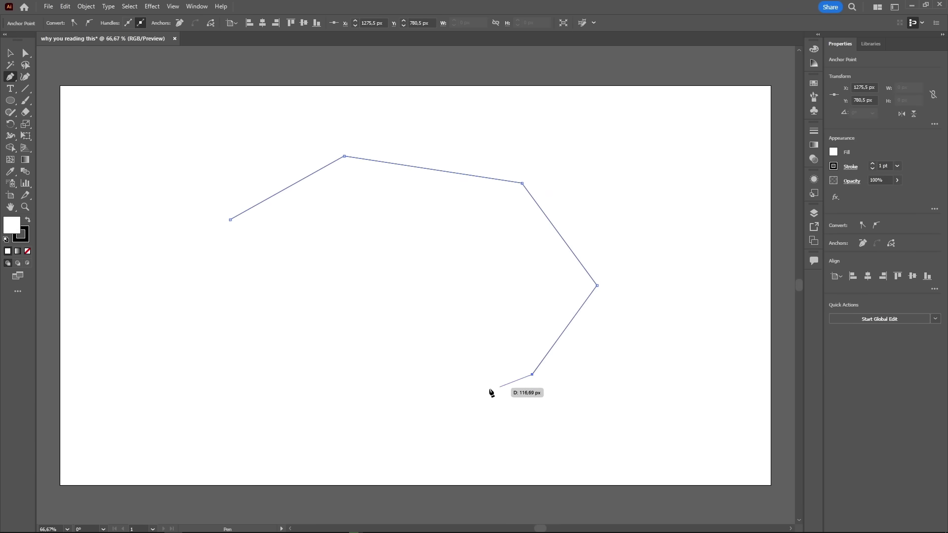
click(402, 371)
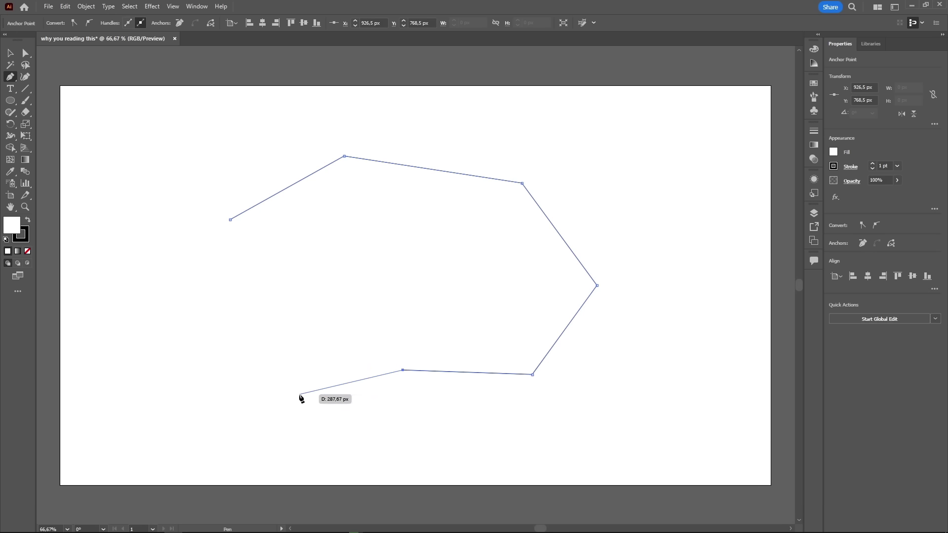
Add curved anchors on the lower left, close the path, and select the finished shape.
drag(300, 395, 265, 343)
ctrl+click(346, 303)
drag(347, 303, 349, 262)
drag(194, 298, 172, 252)
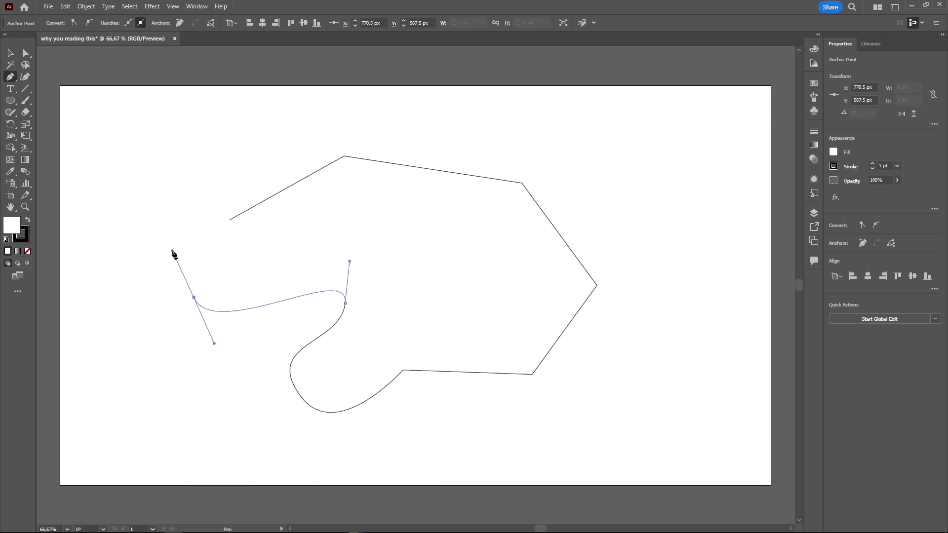
click(229, 219)
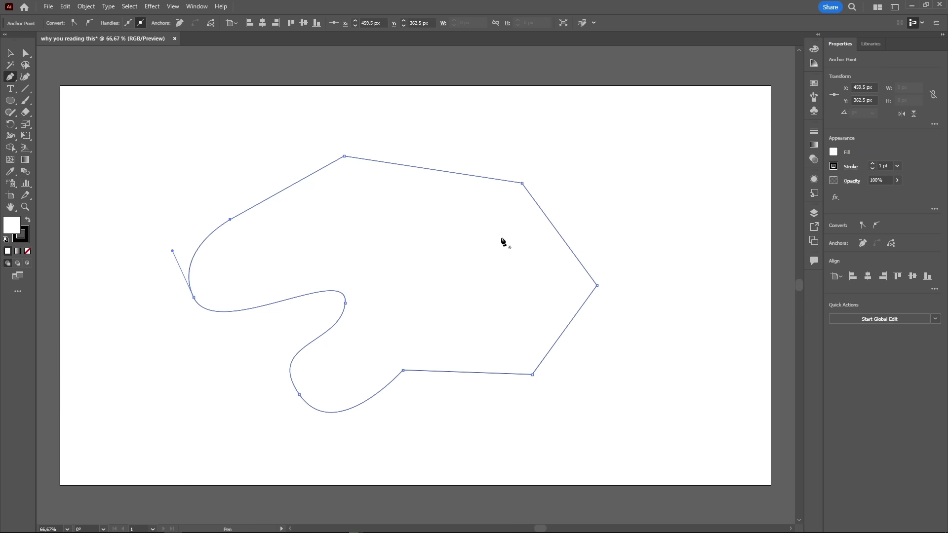
key(v)
click(495, 154)
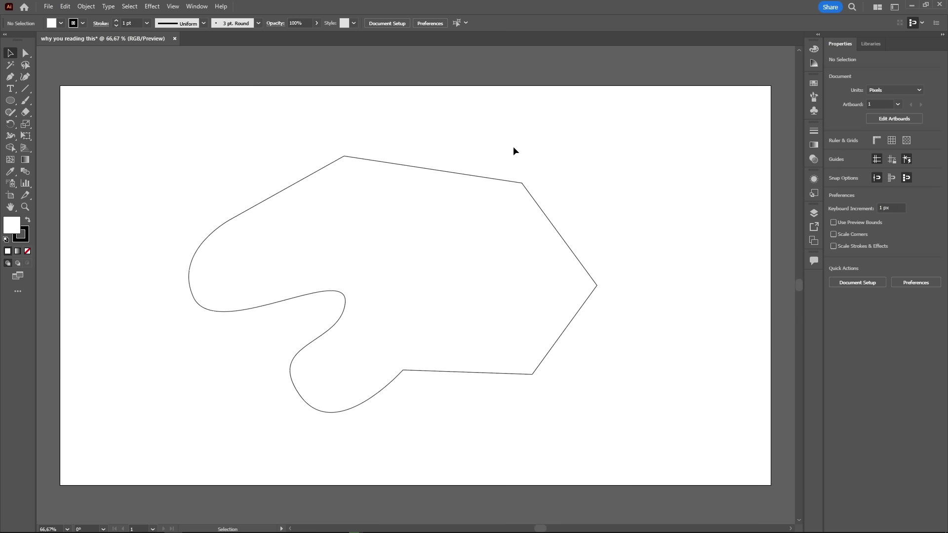
drag(557, 149, 297, 331)
Delete the freeform shape, then pan and zoom the view of the empty artboard.
key(Delete)
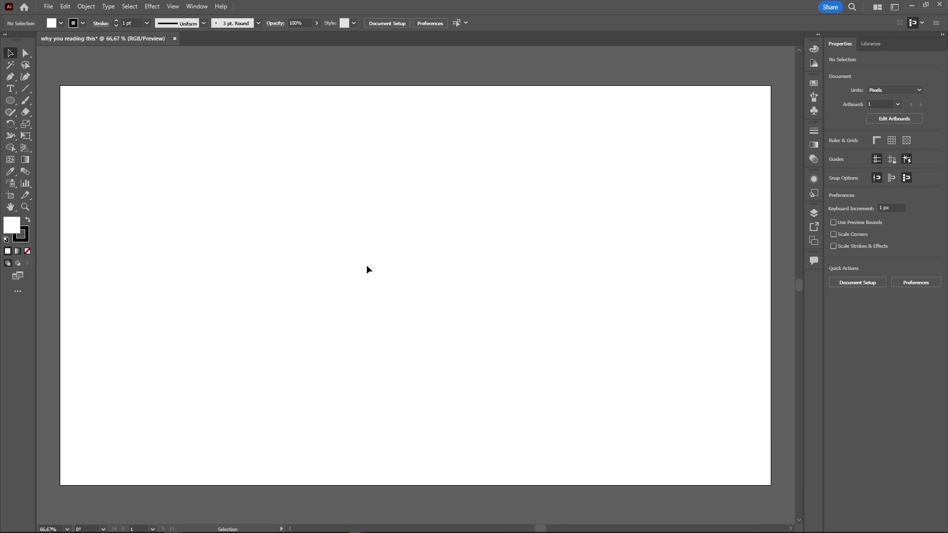
key(space)
drag(377, 235, 403, 192)
key(space)
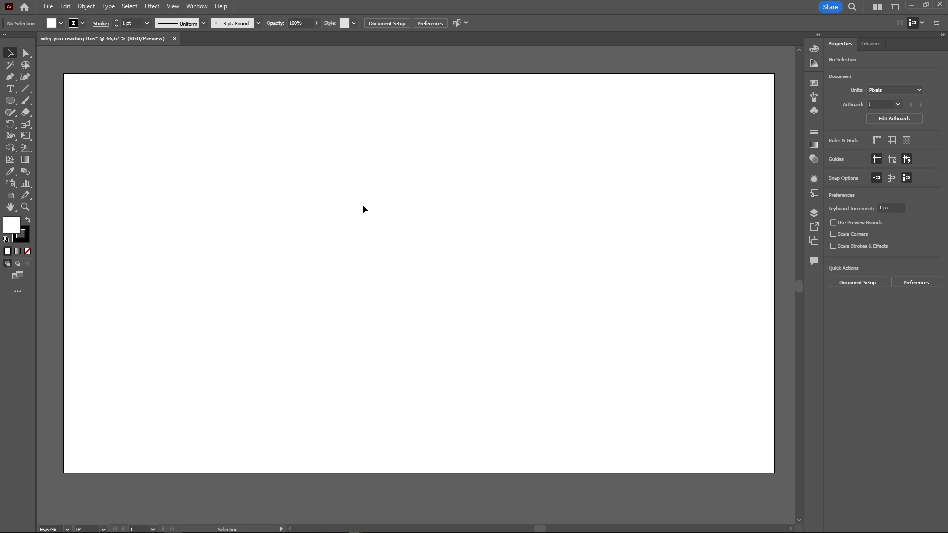
scroll(362, 209, down, 4)
scroll(364, 212, up, 3)
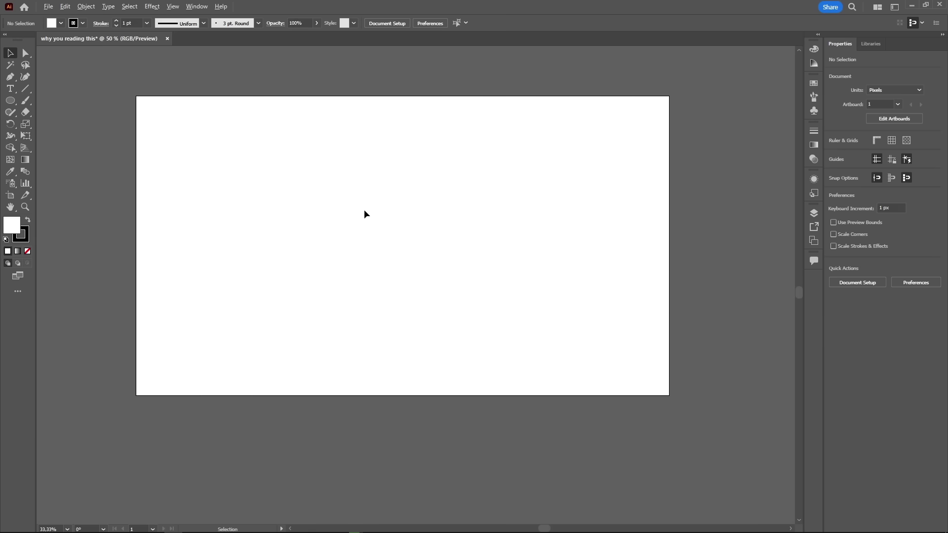
scroll(364, 210, up, 1)
scroll(364, 210, down, 4)
scroll(364, 210, up, 2)
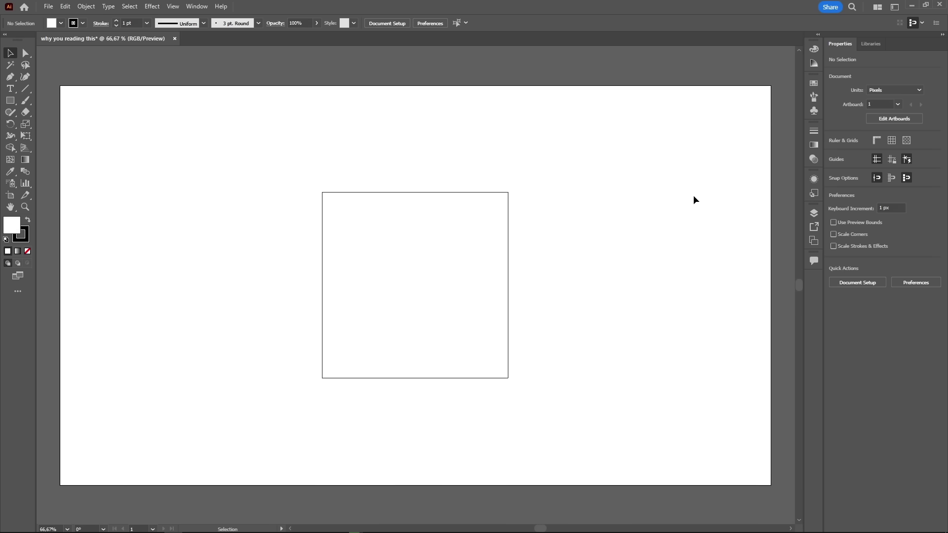
Open the Color panel and show its RGB slider options, with fill active.
click(811, 50)
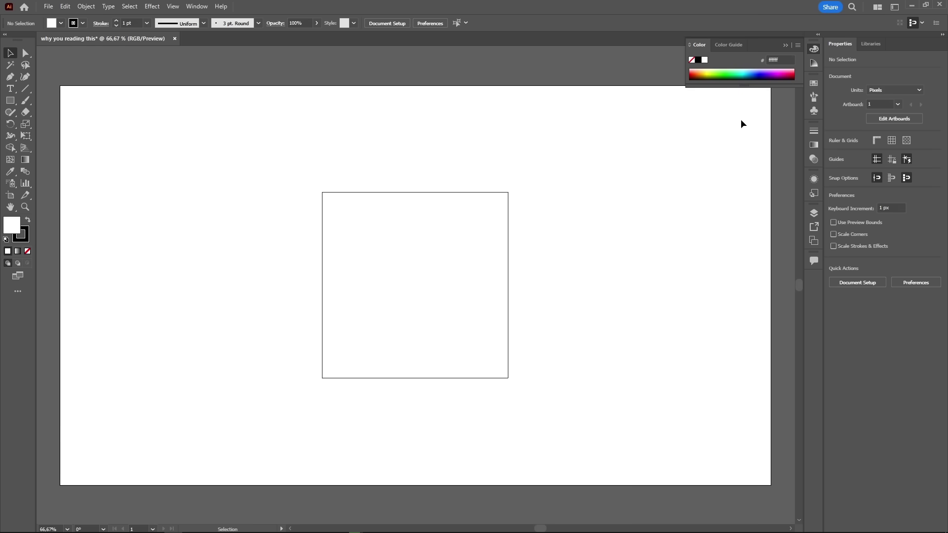
click(798, 46)
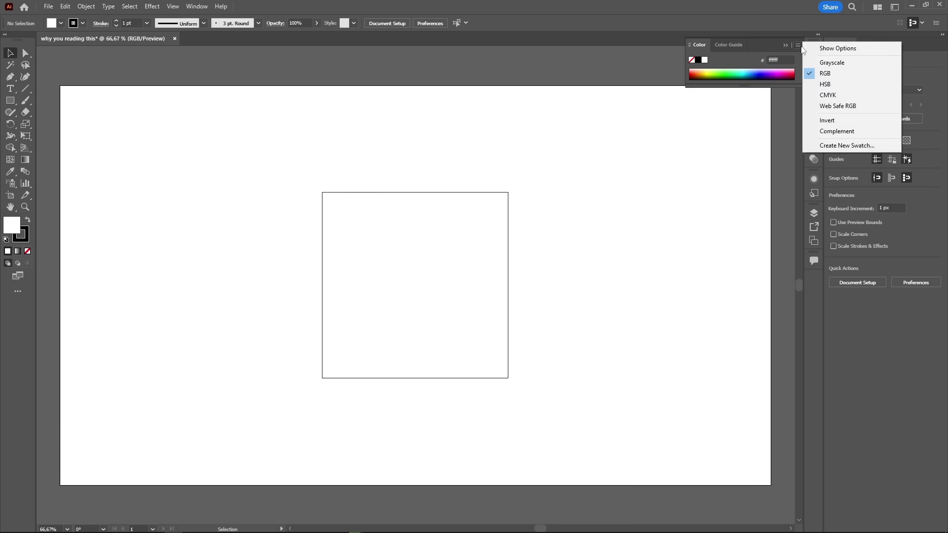
click(872, 49)
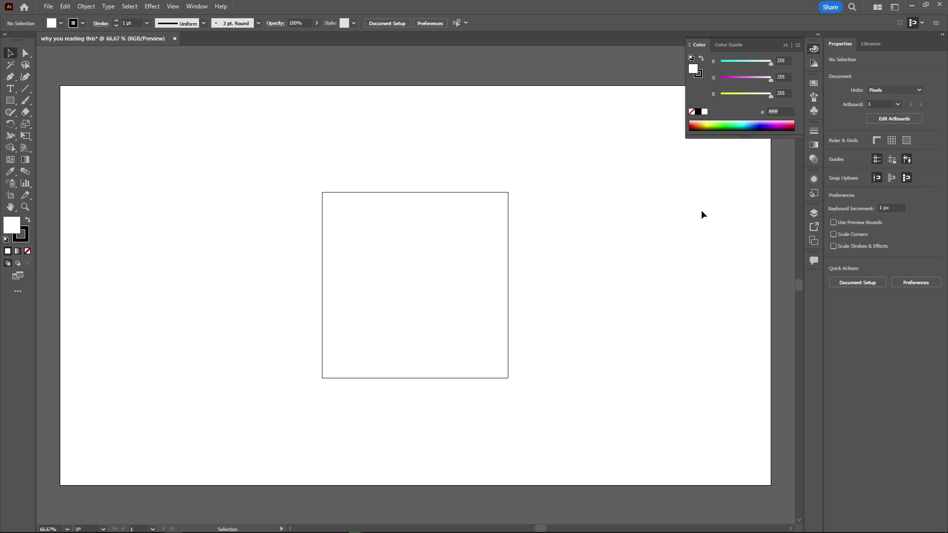
click(700, 78)
click(692, 73)
Select the square and set its fill's green value to 131, turning it pink.
drag(577, 175, 420, 259)
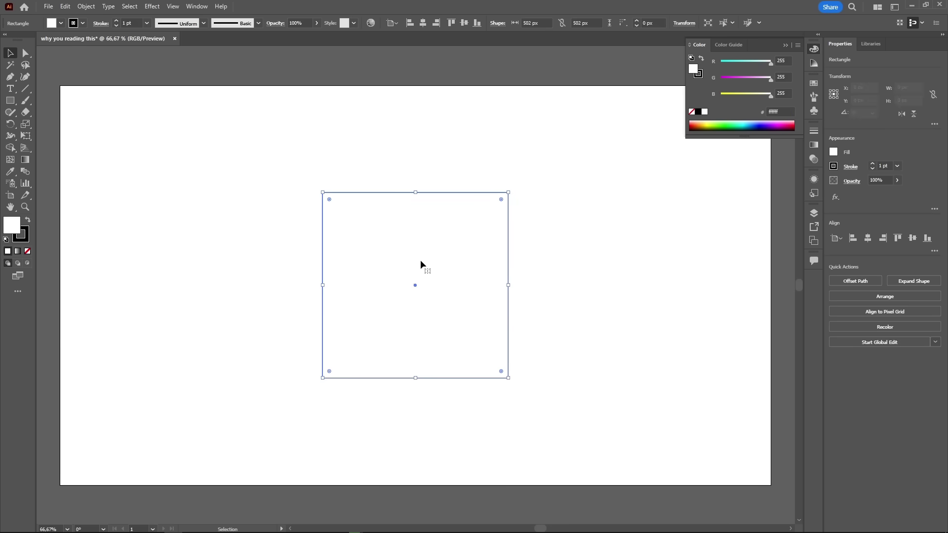
click(745, 77)
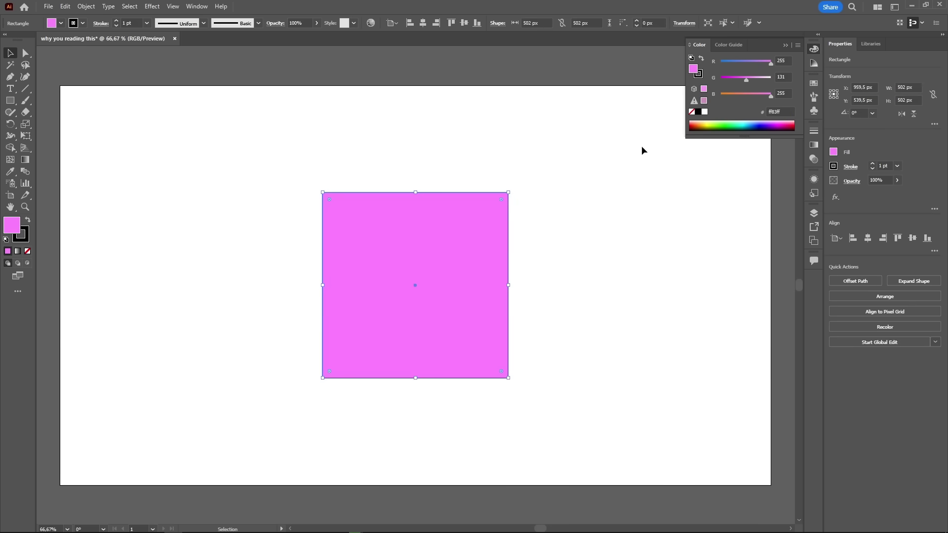
click(581, 256)
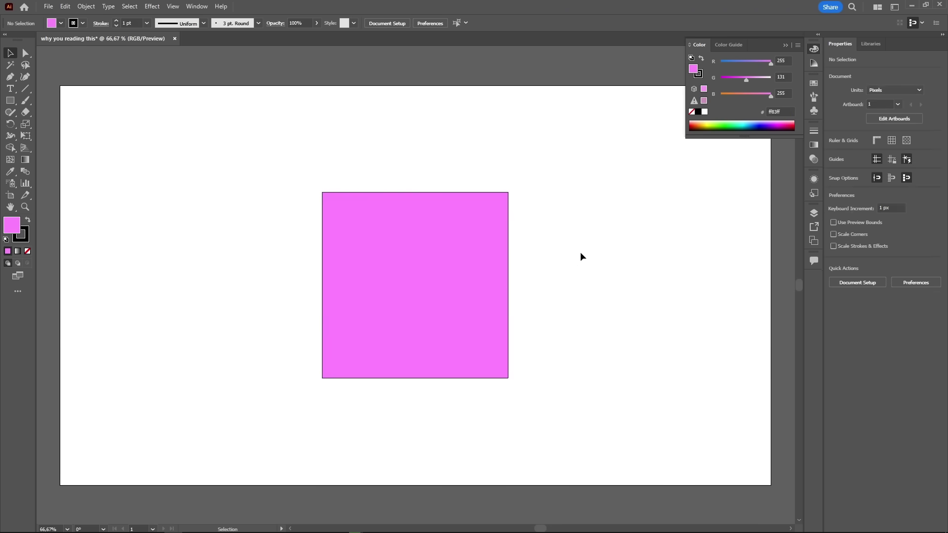
Close the Color panel, open the Align panel, and dock it with the other panels.
click(818, 49)
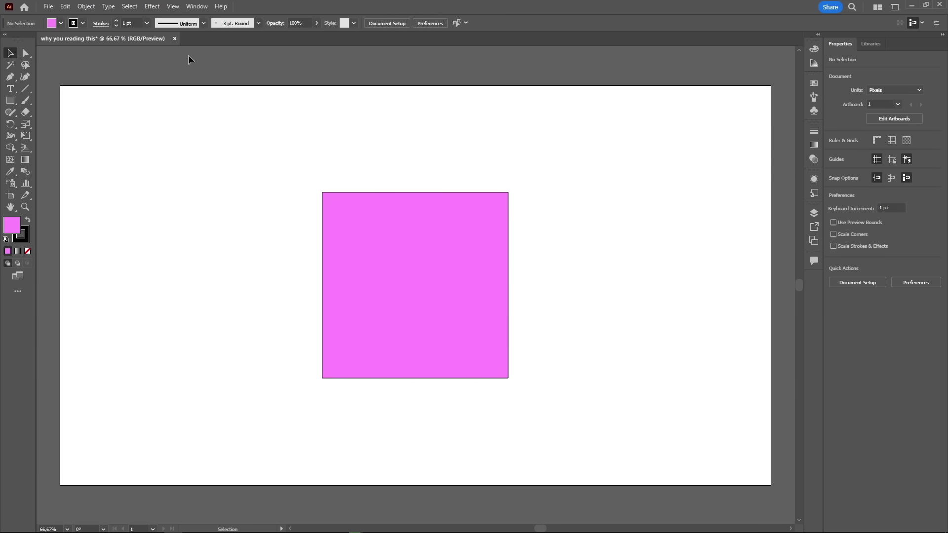
click(196, 6)
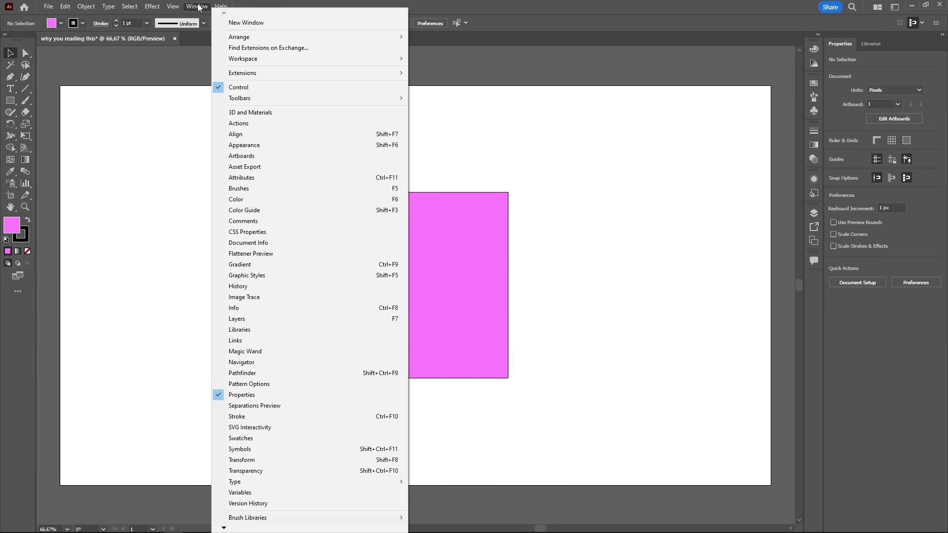
click(278, 135)
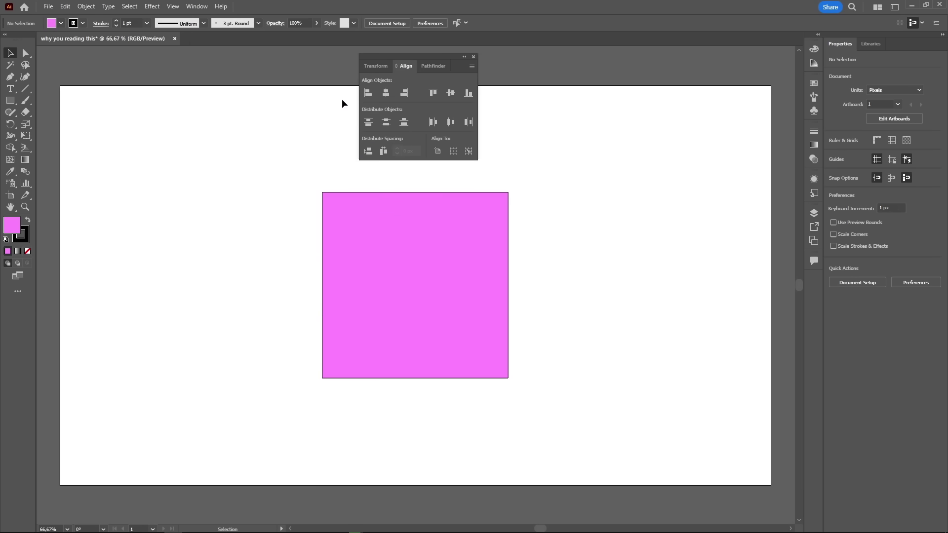
click(433, 69)
click(374, 69)
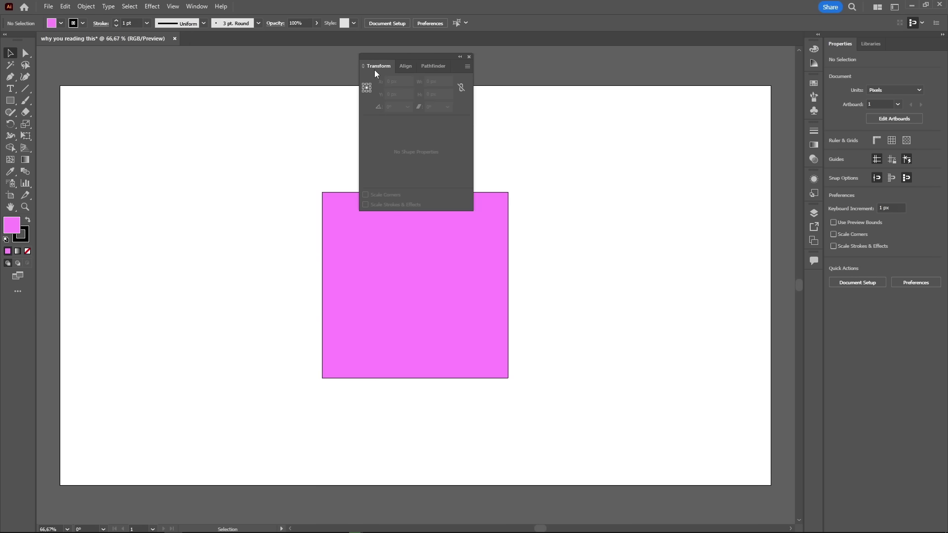
click(407, 70)
drag(423, 58, 816, 278)
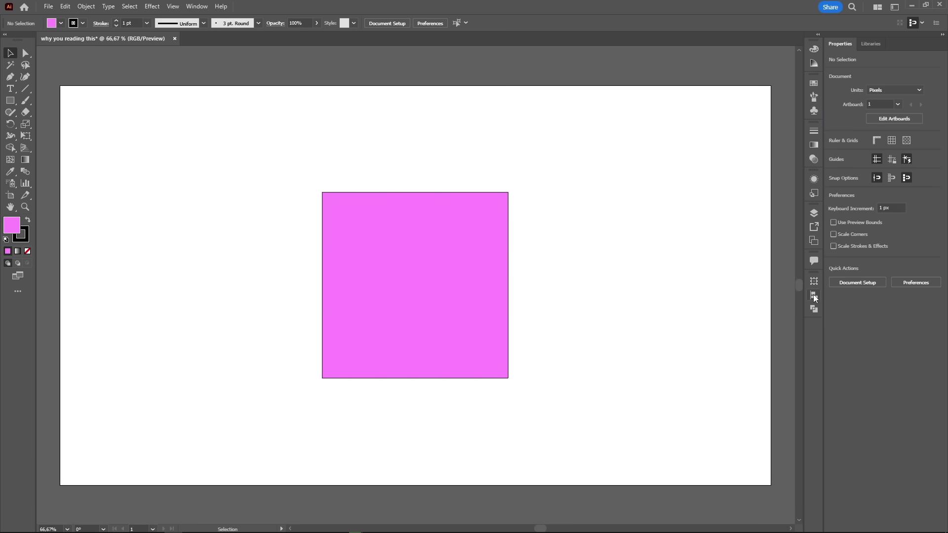
Align the pink square to the artboard's left, then right, then centre it horizontally.
click(814, 295)
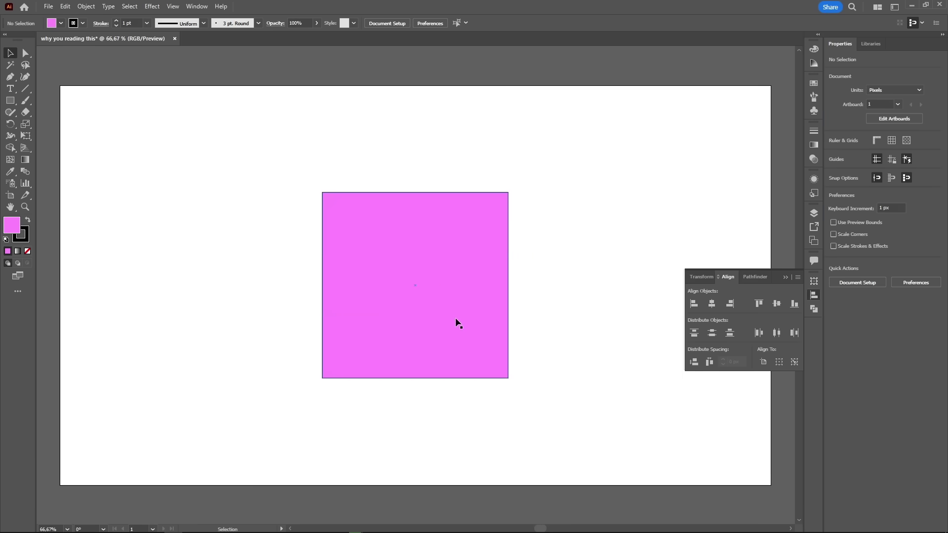
click(437, 267)
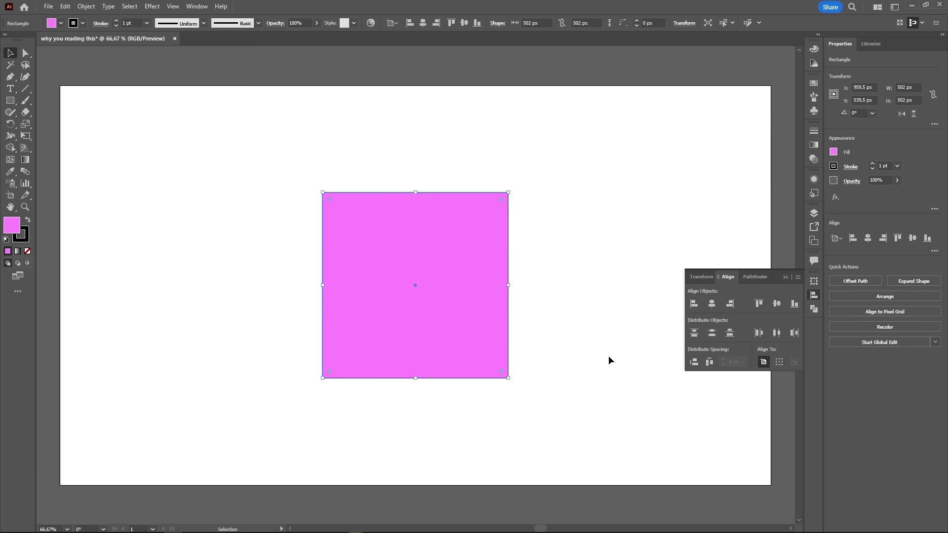
click(693, 306)
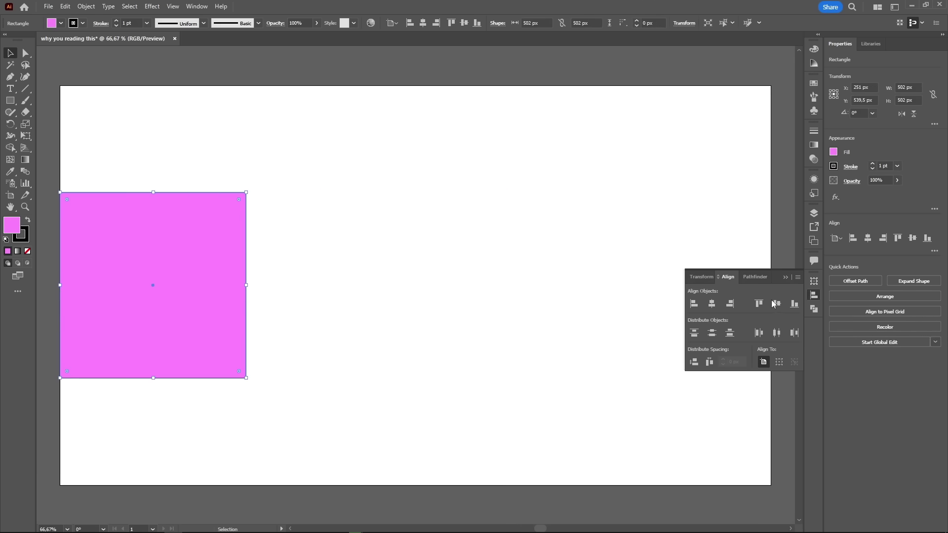
click(730, 304)
click(711, 305)
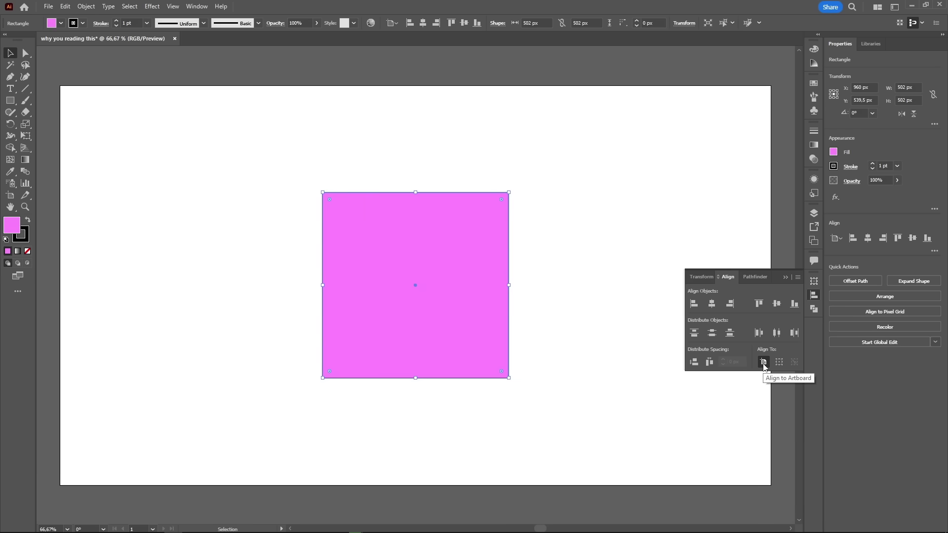
Draw a smaller second square up and to the right, then select both squares.
click(607, 258)
key(m)
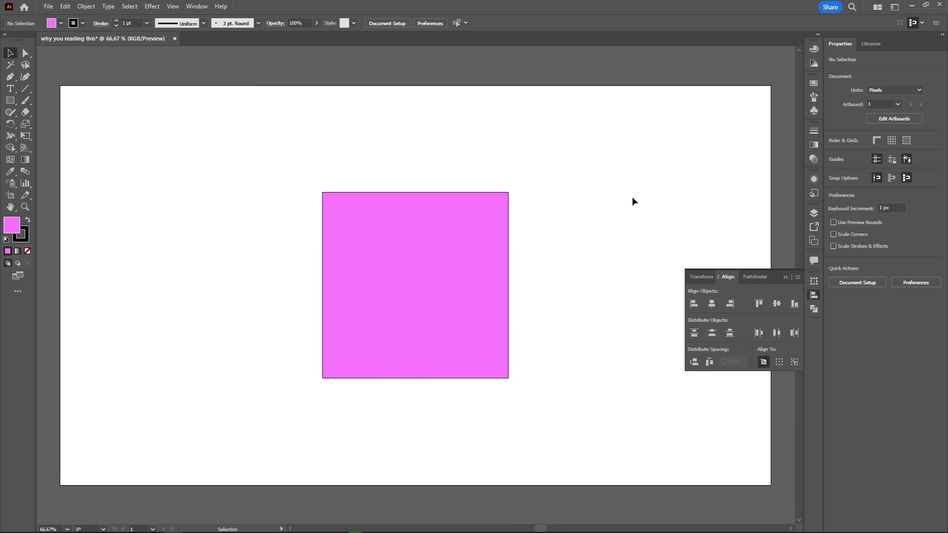
drag(641, 172, 547, 269)
key(v)
drag(609, 133, 475, 303)
In Pathfinder, try Unite and Intersect on both squares, undoing each.
click(711, 303)
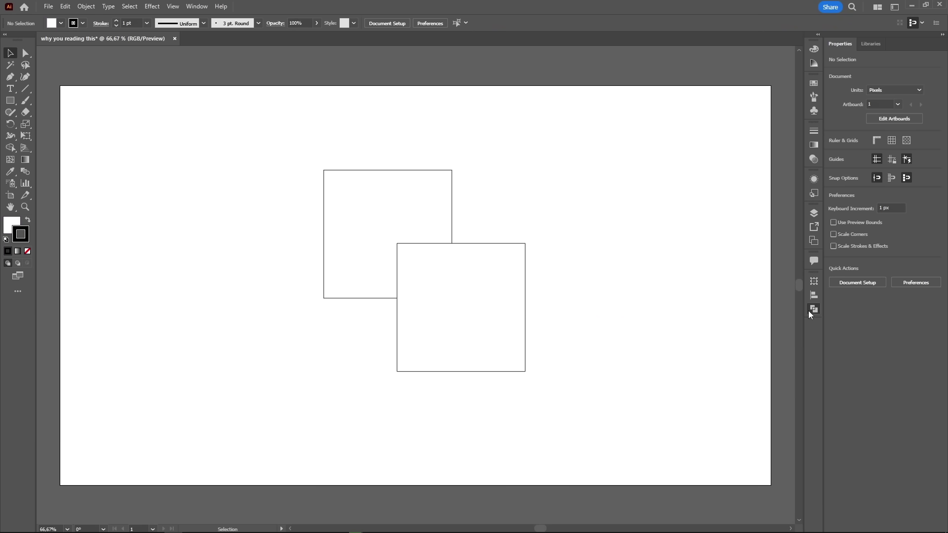
click(809, 311)
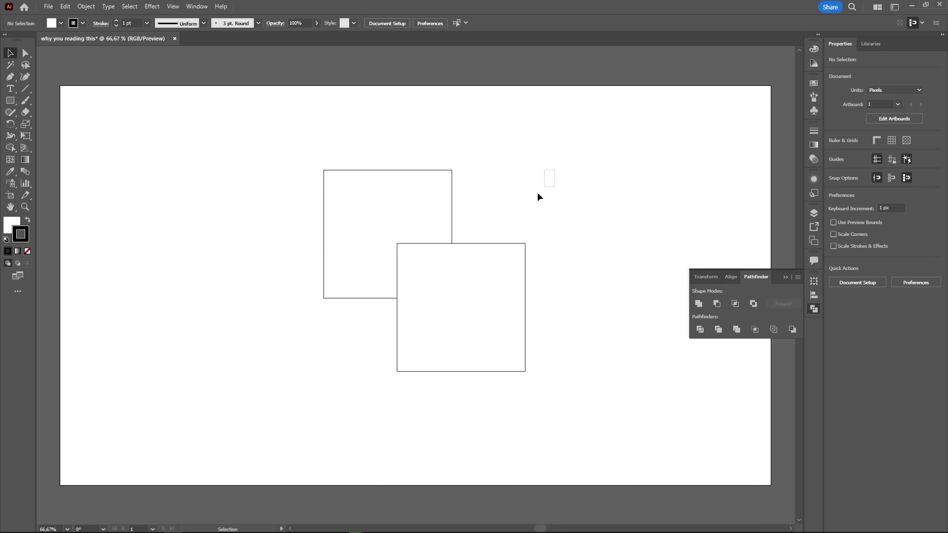
drag(532, 200, 305, 342)
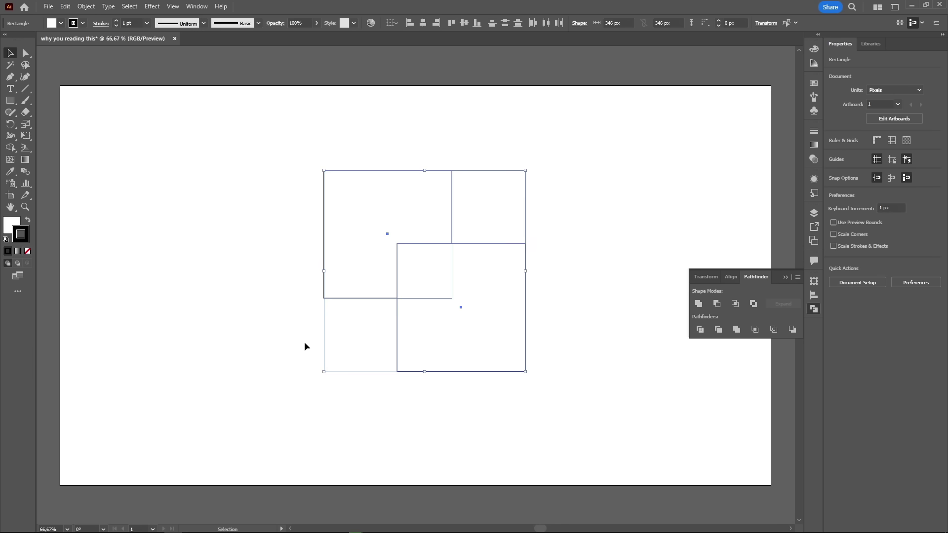
click(703, 305)
key(ctrl+z)
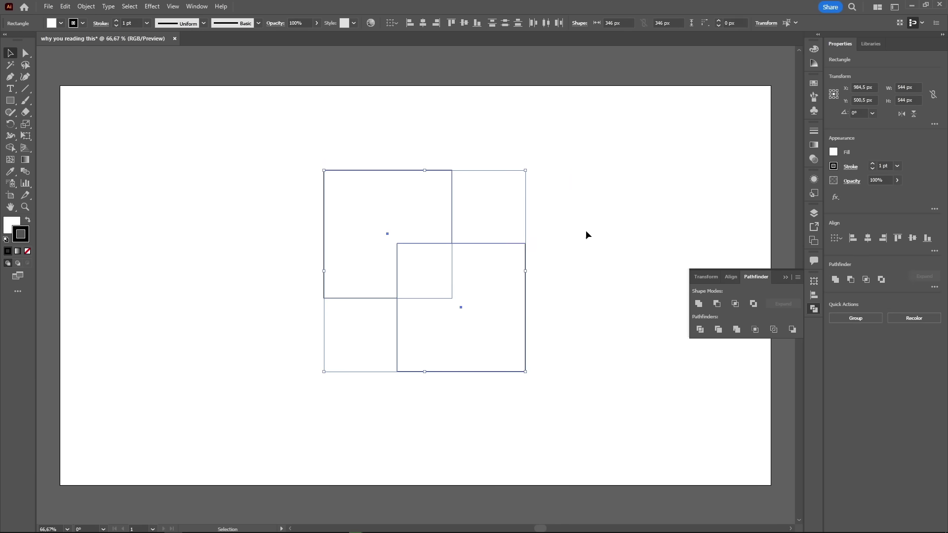
click(738, 303)
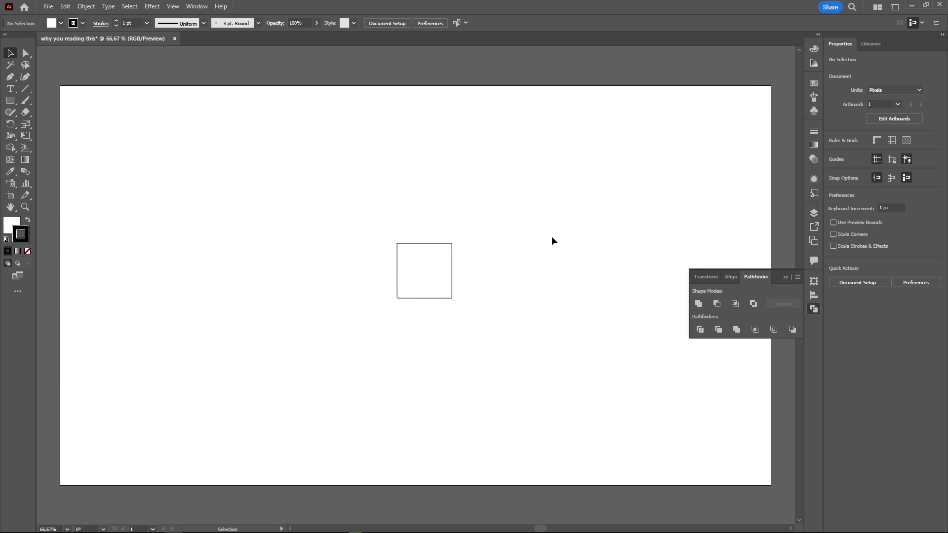
key(ctrl+z)
Divide the squares and drag the two L-shaped pieces away from the middle square.
click(700, 329)
click(618, 291)
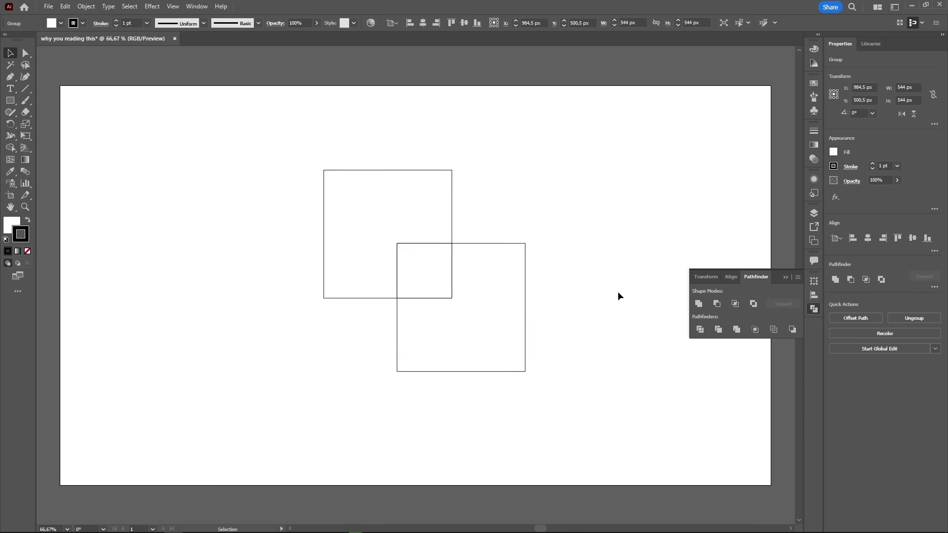
click(488, 295)
key(ctrl+shift+g)
click(465, 232)
drag(432, 214, 363, 165)
drag(509, 312, 566, 355)
click(538, 186)
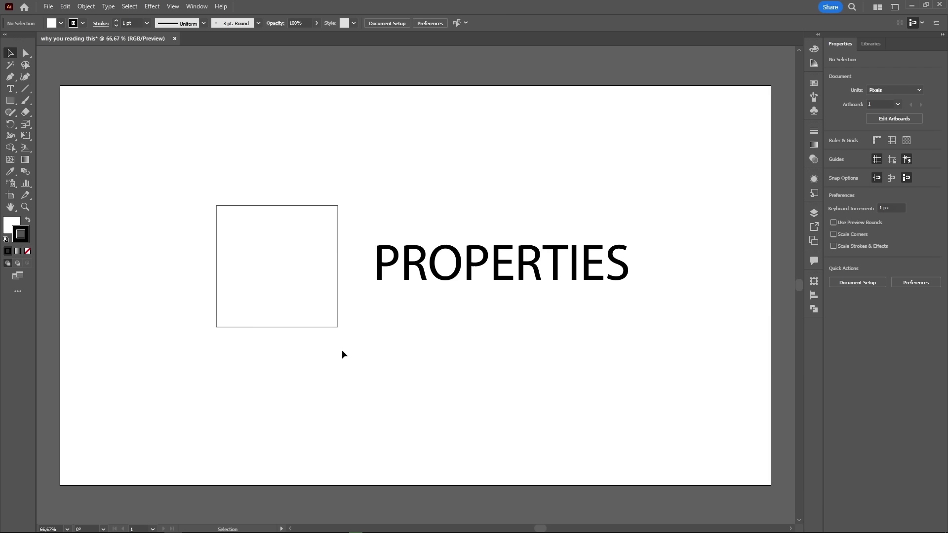
Compare the square's and PROPERTIES text's settings, then collapse and re-expand the Properties panel.
click(274, 260)
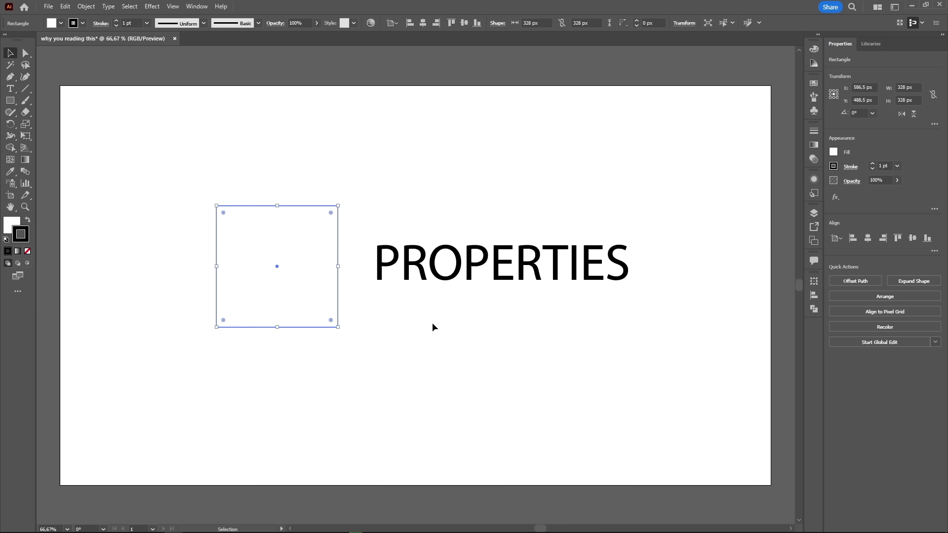
click(545, 268)
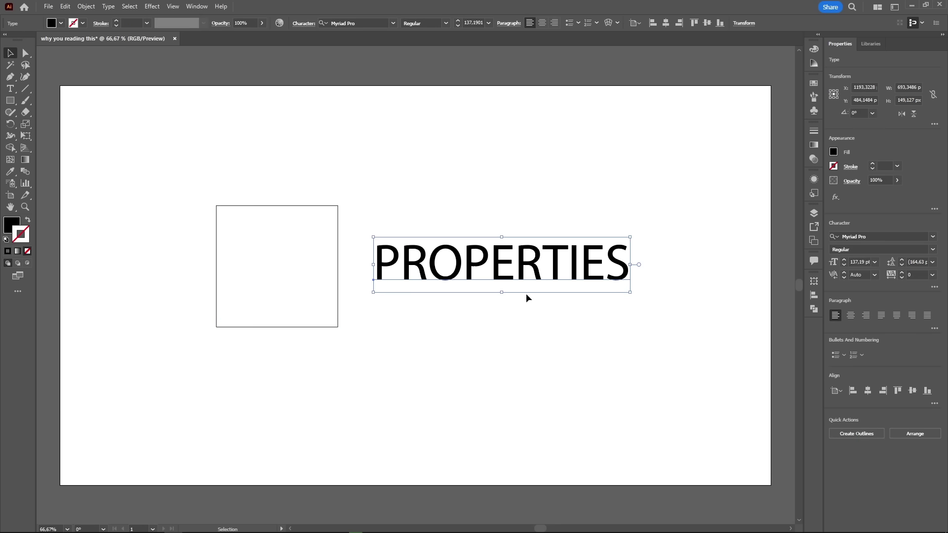
click(290, 286)
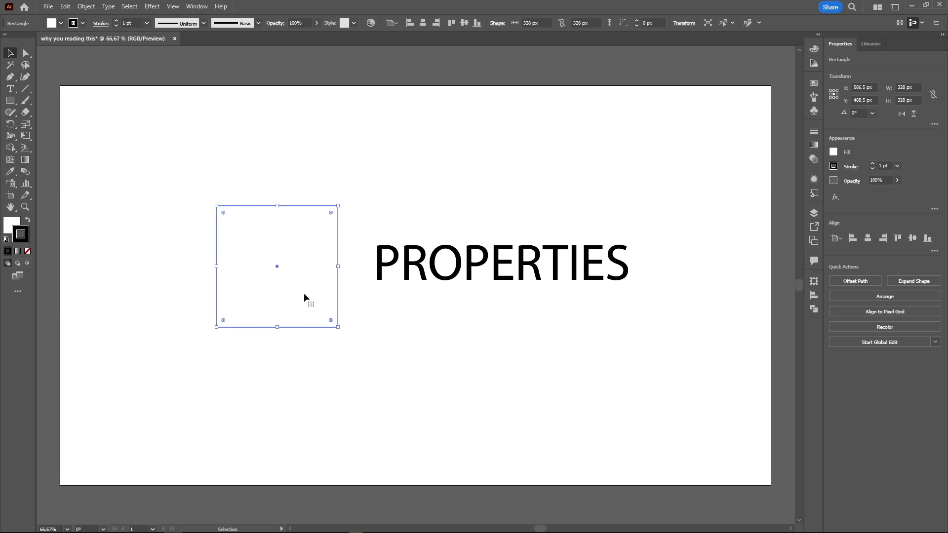
click(514, 275)
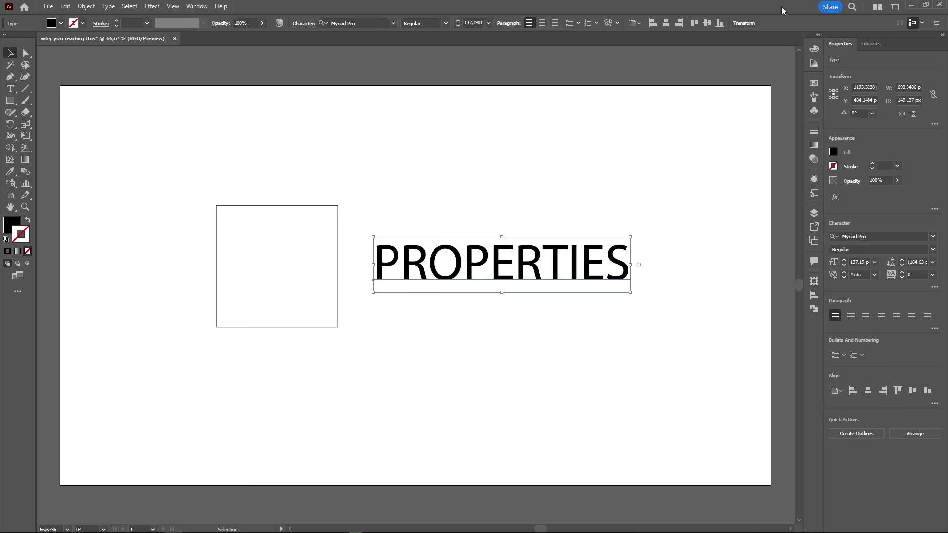
click(943, 36)
click(944, 37)
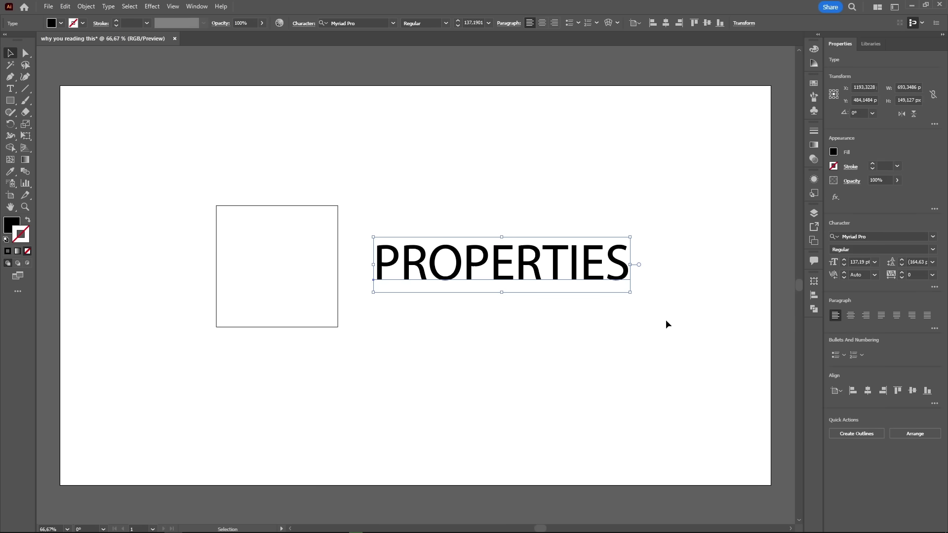